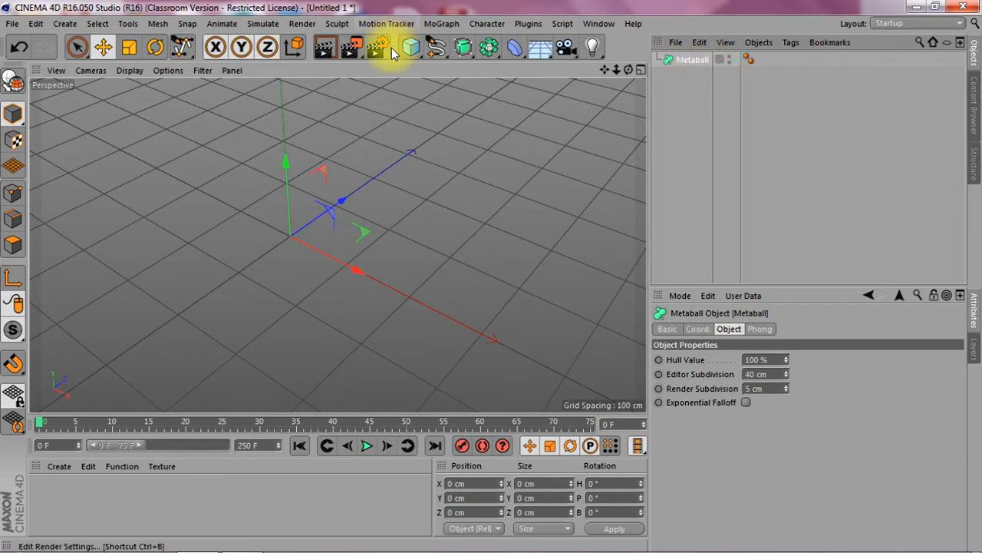
Step: Add a cube as a child of the Metaball and set the Metaball's hull value to 30%
{"action": "left_click_drag", "start_coordinate": [410, 48], "coordinate": [538, 68]}
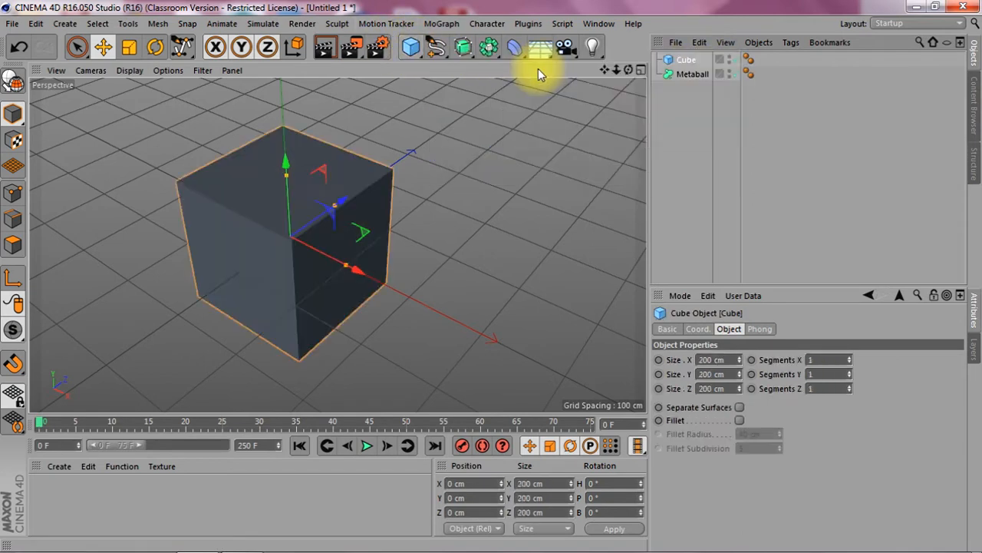
{"action": "left_click_drag", "start_coordinate": [689, 62], "coordinate": [689, 76]}
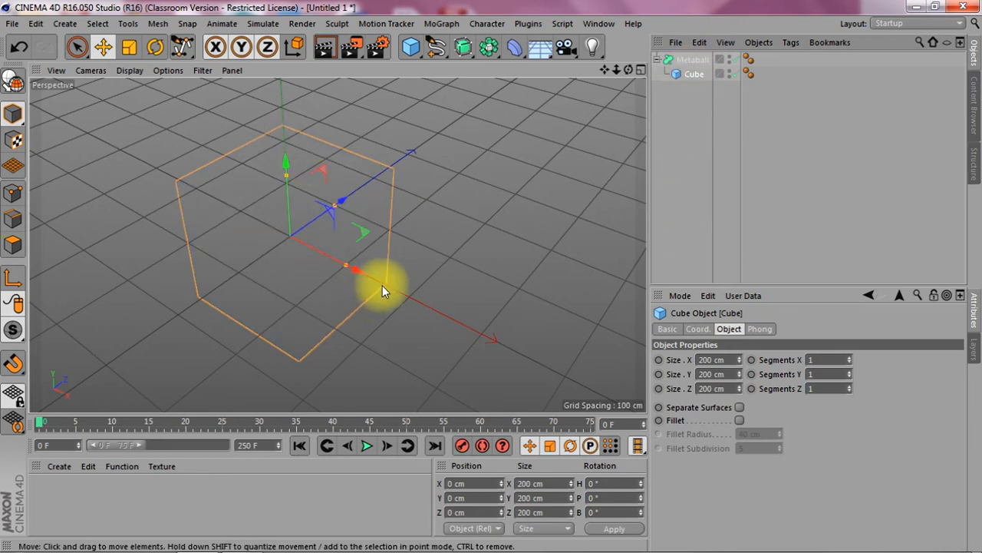
{"action": "left_click", "coordinate": [700, 61]}
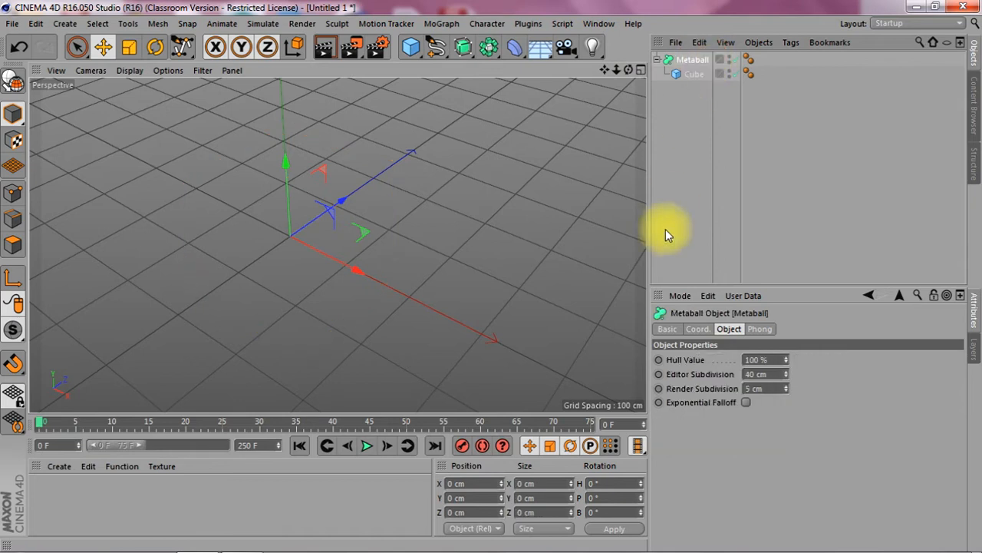
{"action": "left_click", "coordinate": [758, 360]}
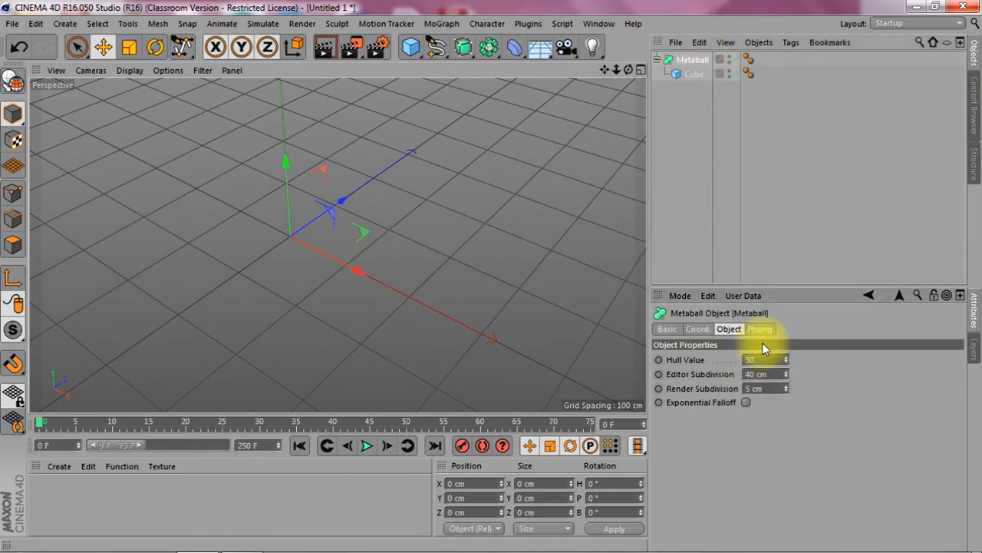
{"action": "key", "text": "Return"}
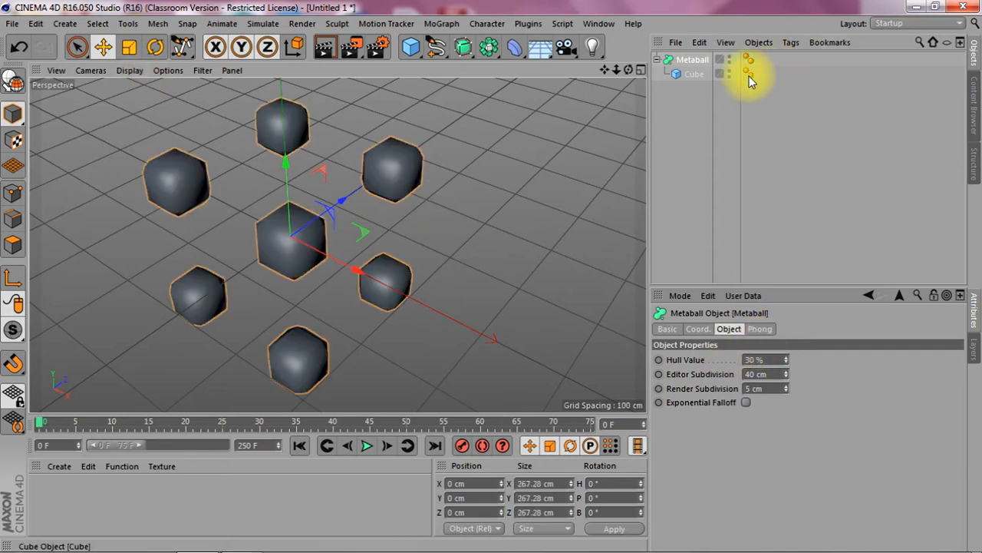
Step: Set the Metaball's editor subdivision to 5 cm
{"action": "left_click_drag", "start_coordinate": [628, 69], "coordinate": [764, 92]}
{"action": "left_click_drag", "start_coordinate": [605, 70], "coordinate": [725, 59]}
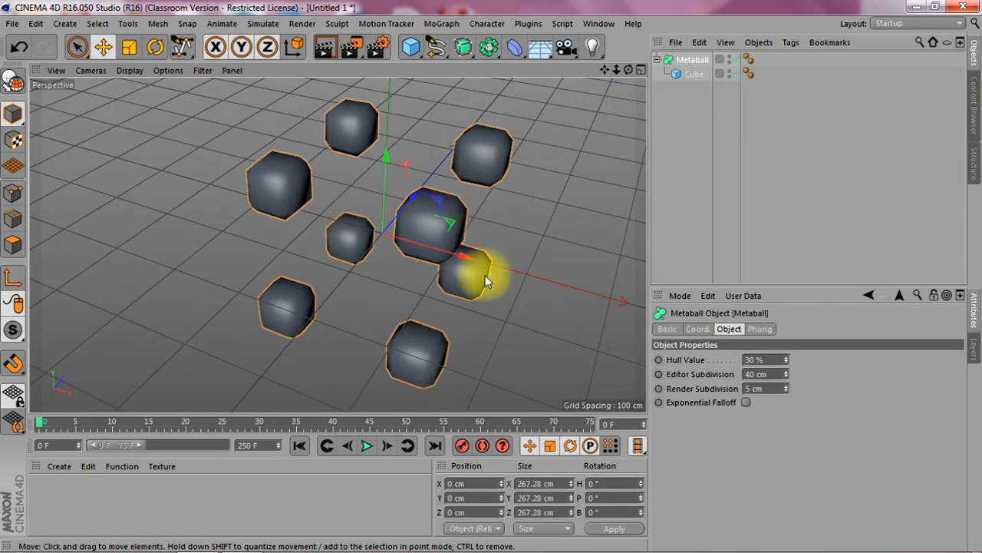
{"action": "left_click", "coordinate": [778, 374]}
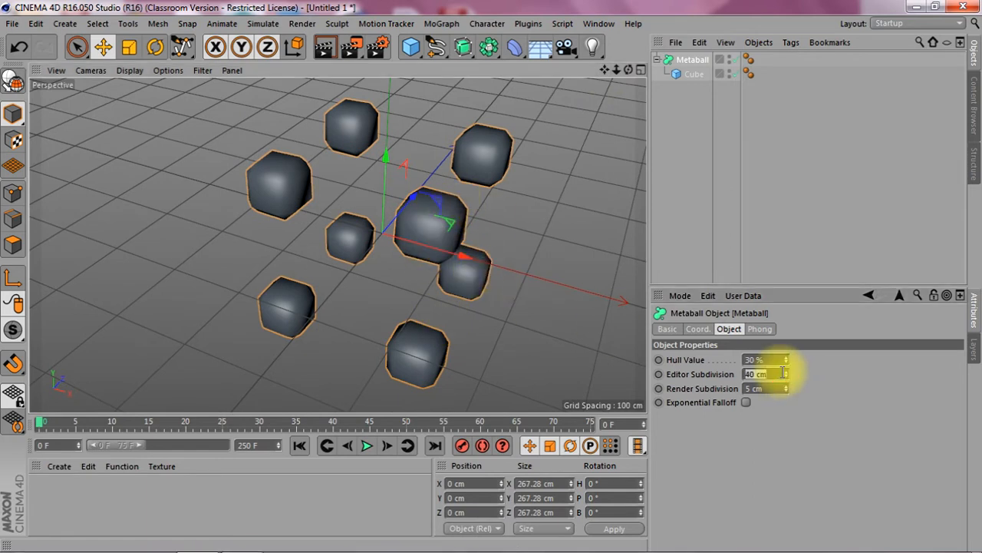
{"action": "type", "text": "5"}
{"action": "key", "text": "Return"}
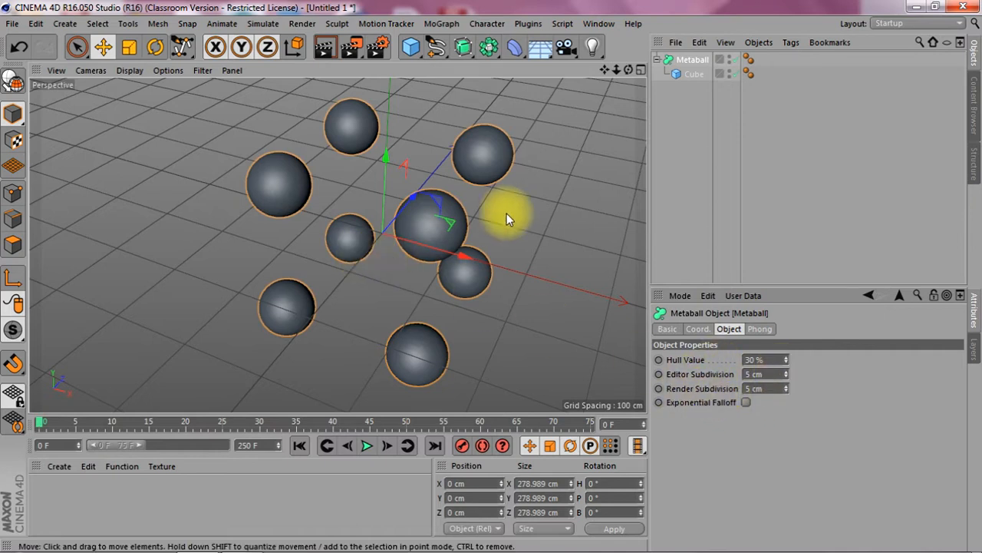
Step: Create a Bezier spline with a single point in front of the origin and nest it under the Metaball
{"action": "left_click", "coordinate": [412, 48]}
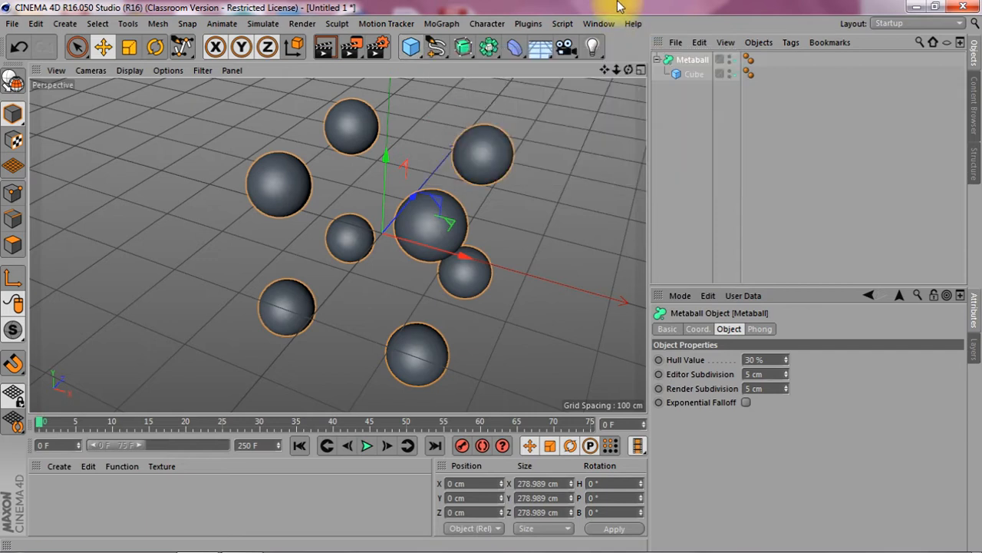
{"action": "left_click", "coordinate": [435, 47]}
{"action": "left_click", "coordinate": [543, 67]}
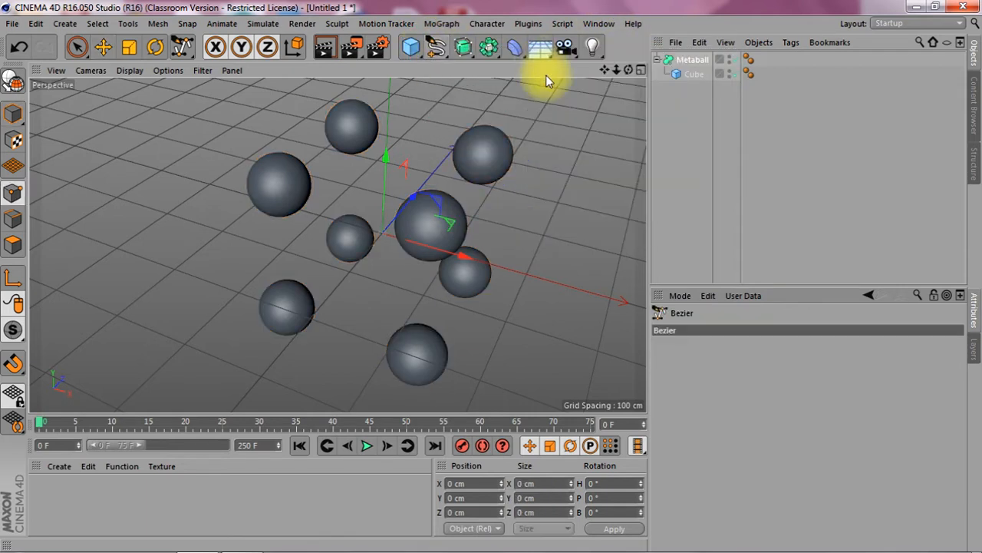
{"action": "left_click", "coordinate": [394, 283]}
{"action": "left_click_drag", "start_coordinate": [411, 285], "coordinate": [434, 289]}
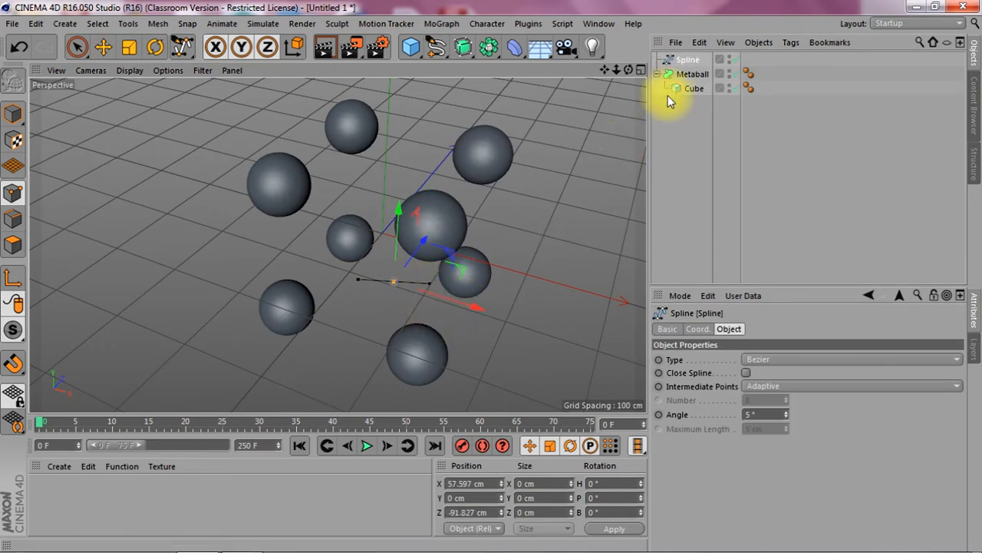
{"action": "left_click", "coordinate": [694, 62]}
{"action": "left_click_drag", "start_coordinate": [693, 64], "coordinate": [696, 79]}
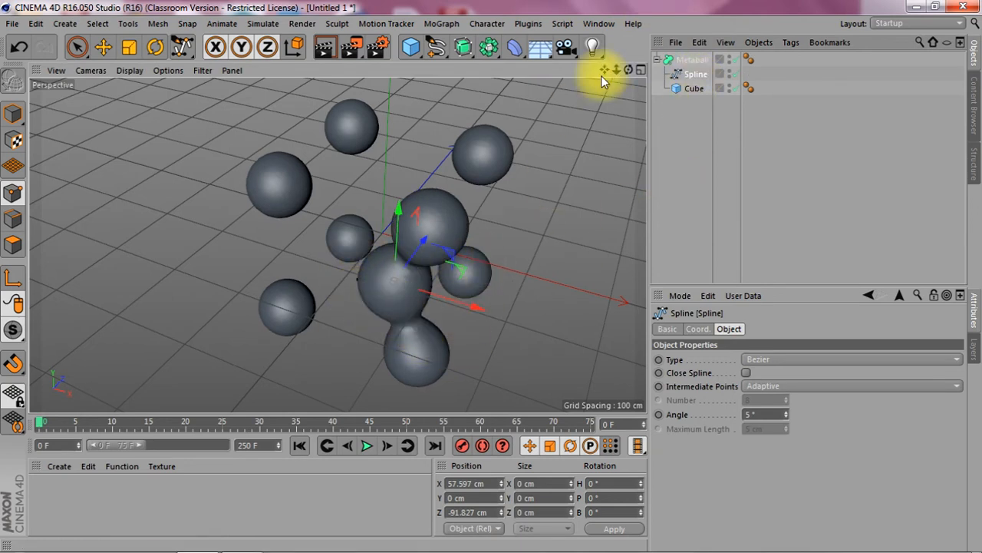
Step: Raise the Metaball's hull value to 271%
{"action": "left_click_drag", "start_coordinate": [604, 70], "coordinate": [629, 146]}
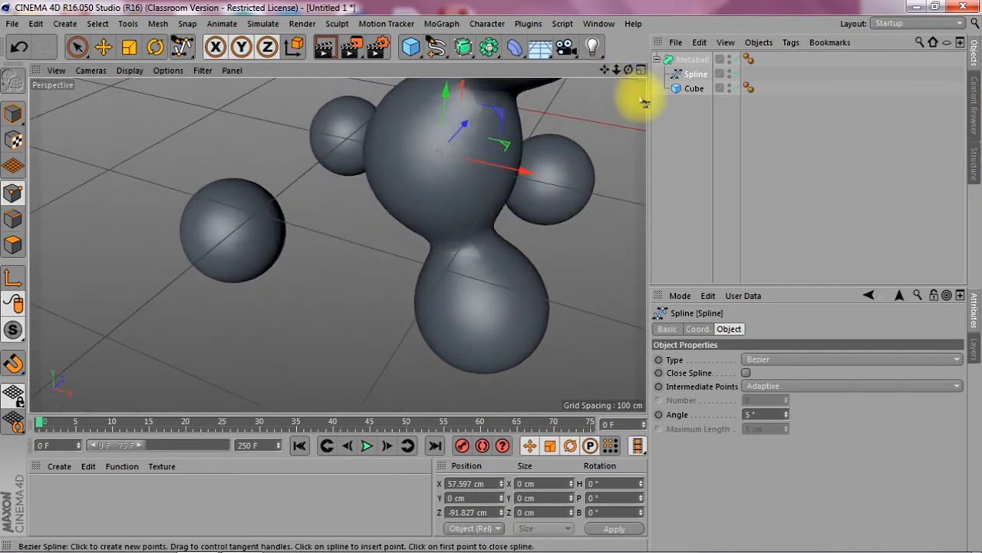
{"action": "left_click", "coordinate": [689, 60]}
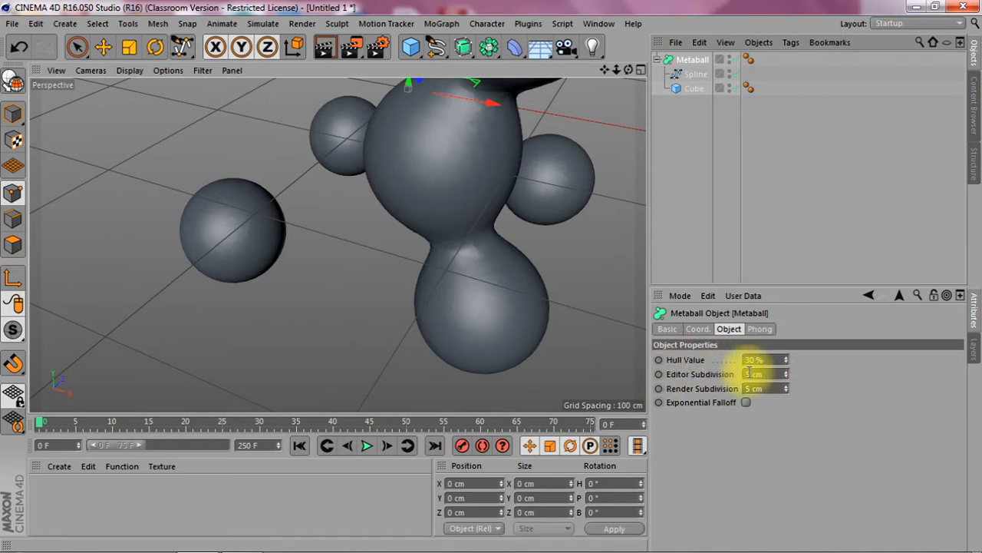
{"action": "mouse_move", "coordinate": [784, 360]}
{"action": "left_mouse_down"}
{"action": "mouse_move", "coordinate": [784, 326]}
{"action": "mouse_move", "coordinate": [787, 361]}
{"action": "left_mouse_up"}
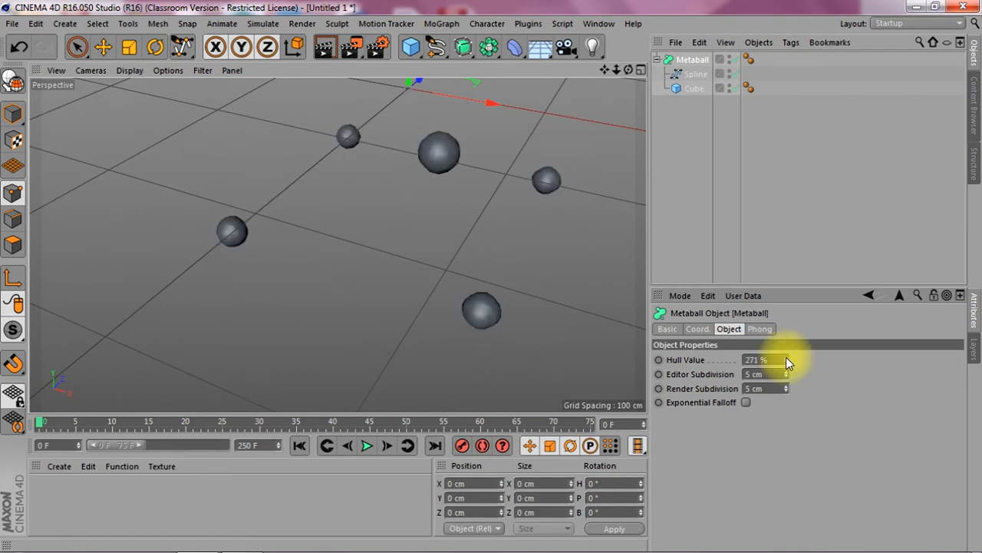
Step: Delete the cube and move the spline out of the Metaball to the top level of the hierarchy
{"action": "left_click_drag", "start_coordinate": [614, 69], "coordinate": [581, 146]}
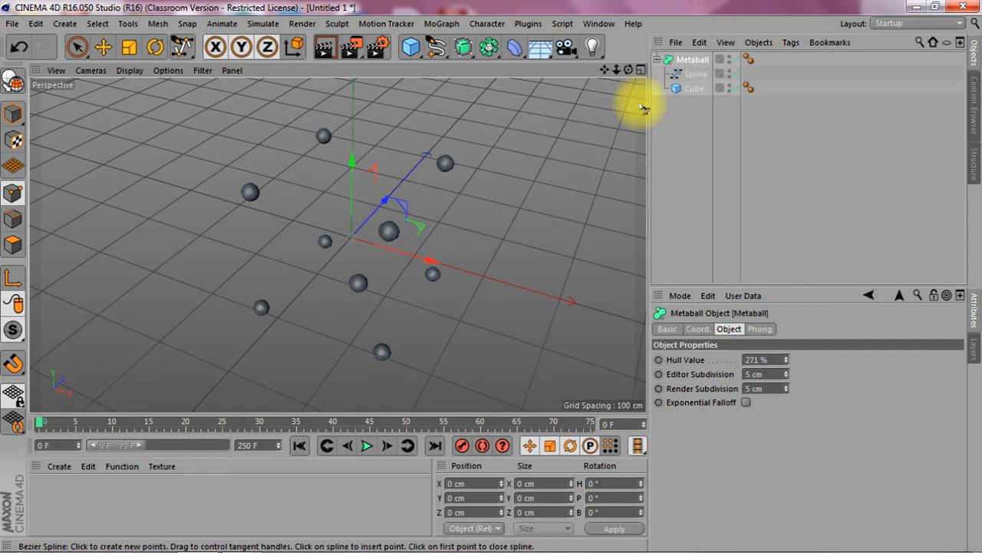
{"action": "left_click", "coordinate": [695, 89]}
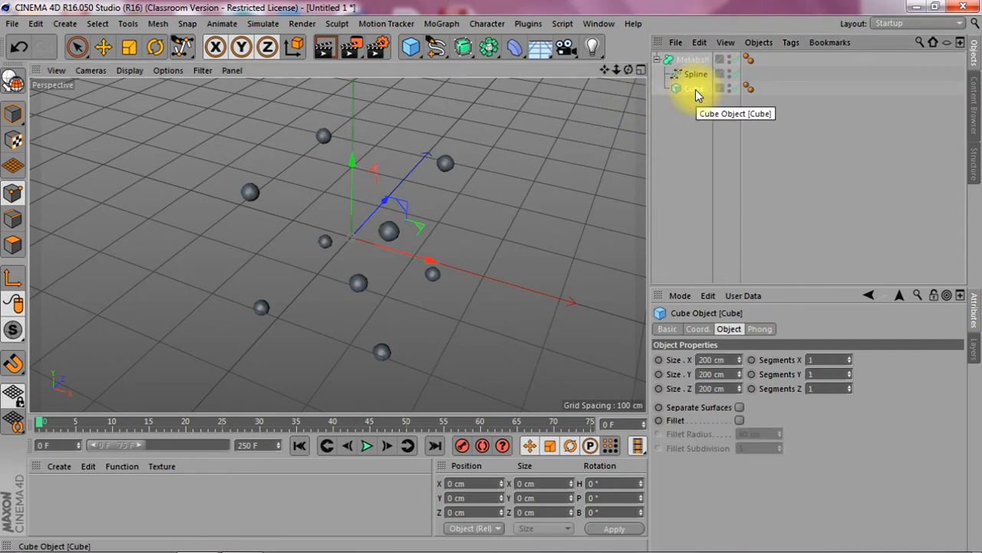
{"action": "key", "text": "Delete"}
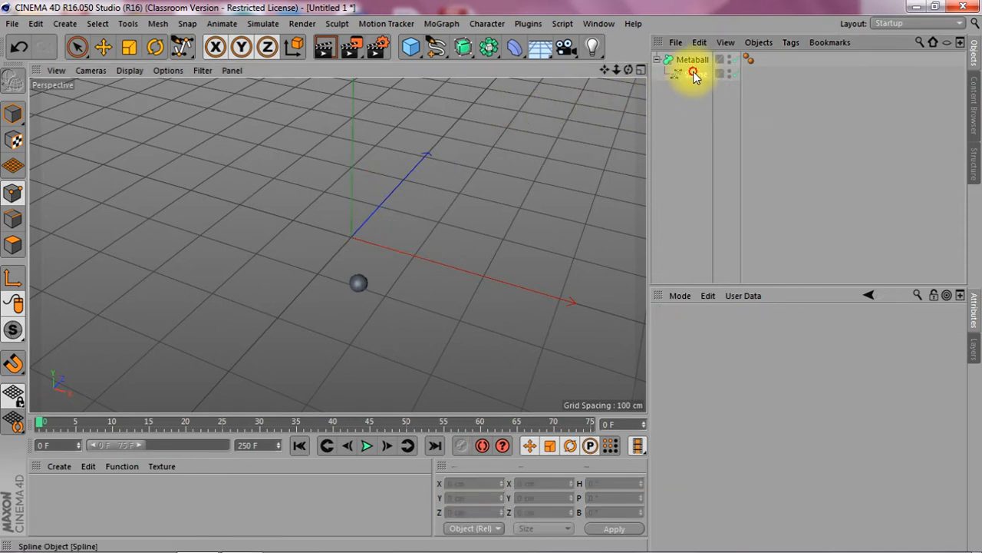
{"action": "left_click_drag", "start_coordinate": [693, 72], "coordinate": [695, 81]}
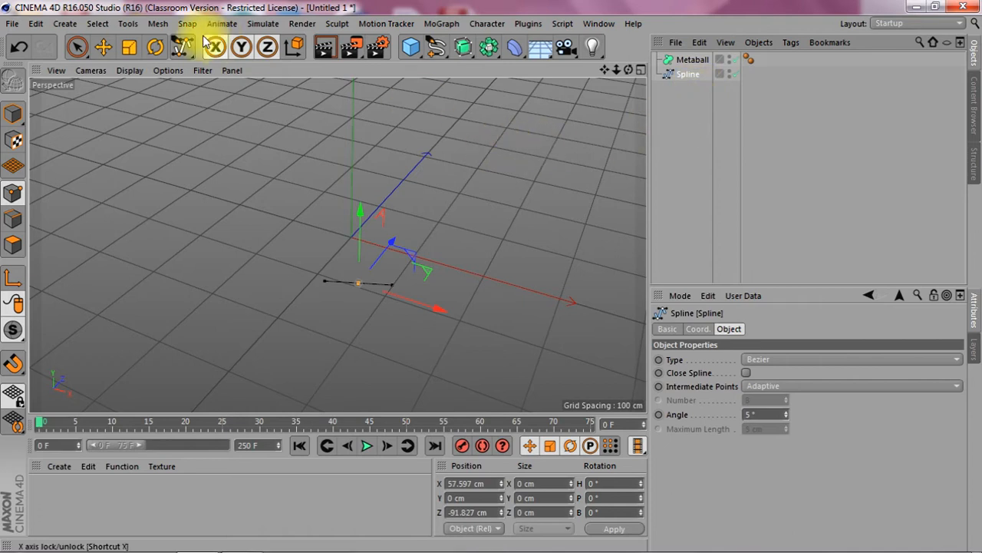
Step: Add a particle emitter and set its X and Y size to 1 cm
{"action": "left_click", "coordinate": [263, 23]}
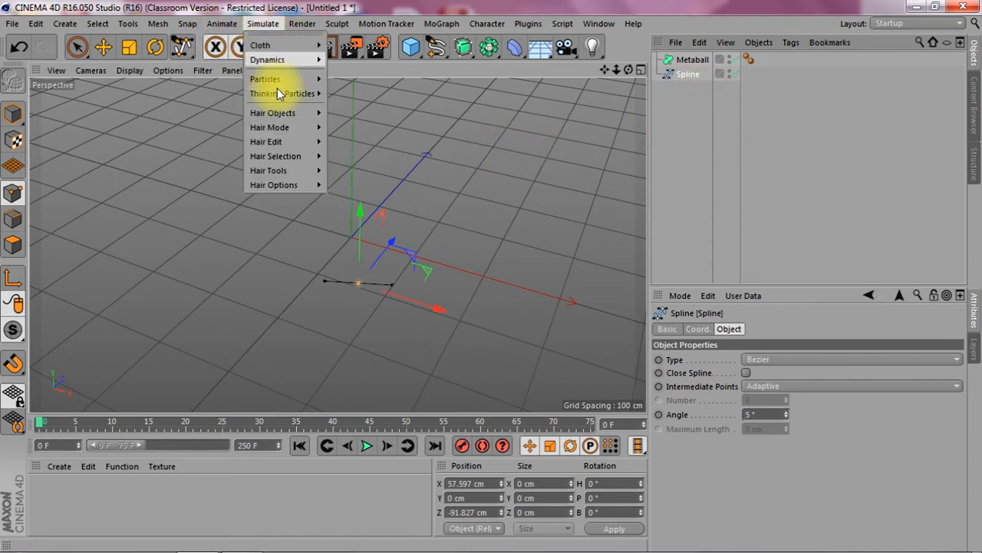
{"action": "left_click", "coordinate": [343, 81]}
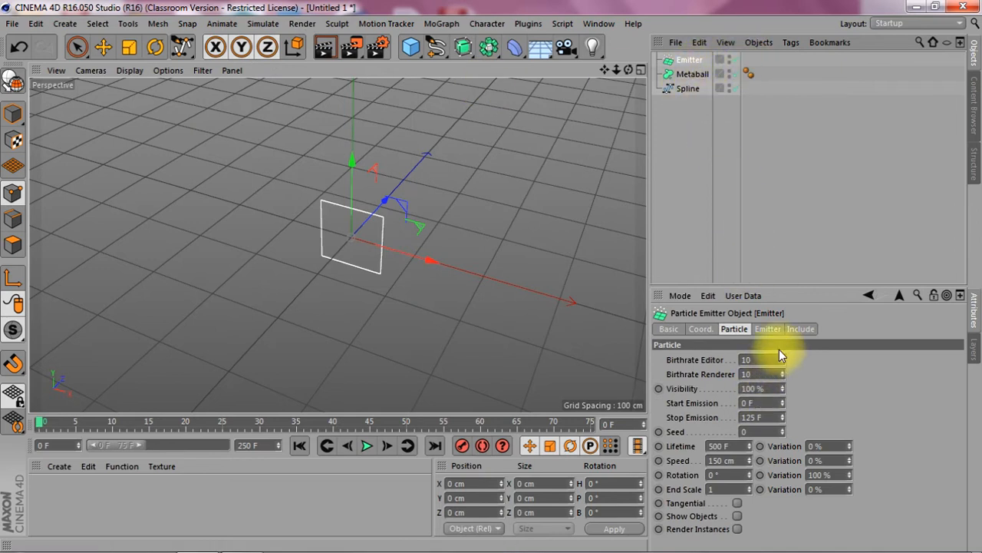
{"action": "left_click", "coordinate": [775, 328]}
{"action": "double_click", "coordinate": [744, 373]}
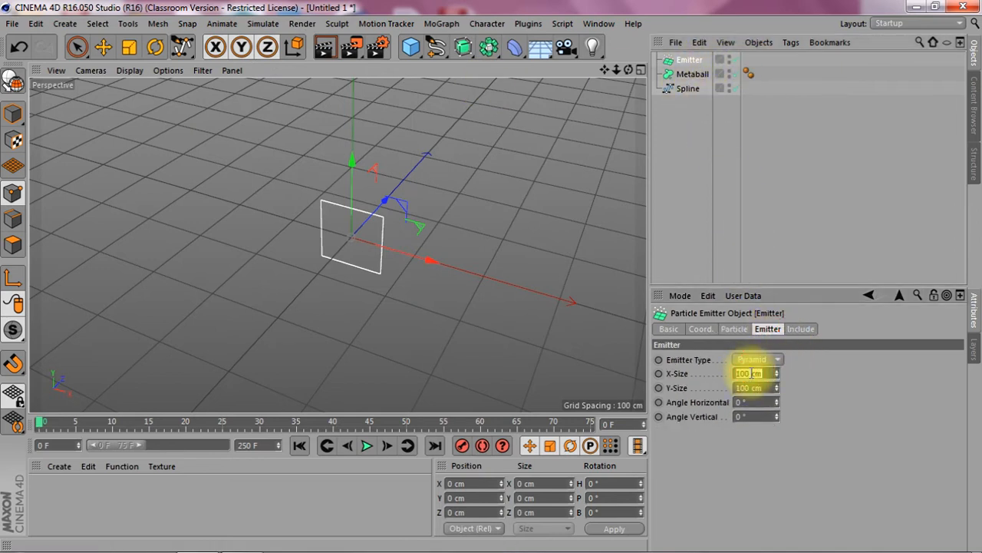
{"action": "key", "text": "Tab"}
{"action": "type", "text": "1"}
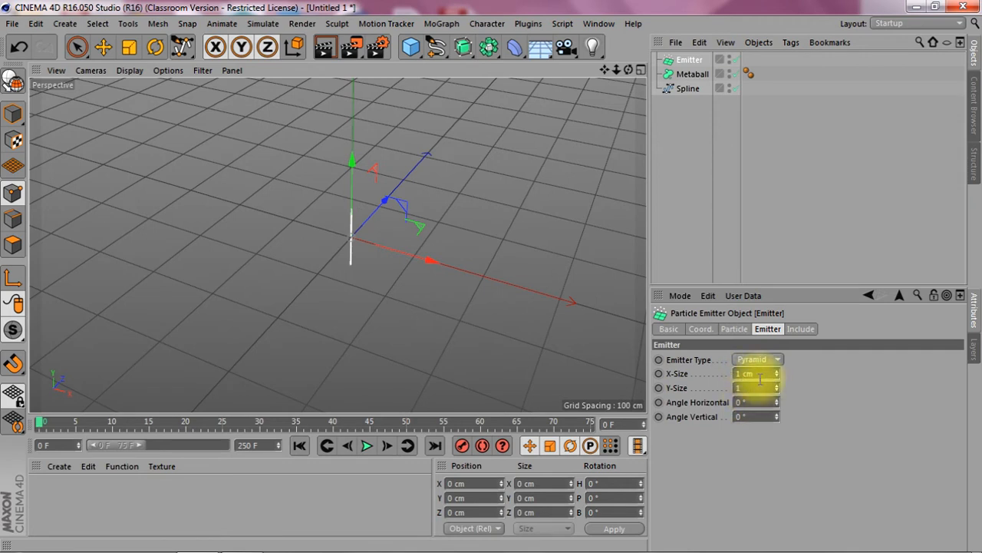
{"action": "key", "text": "Return"}
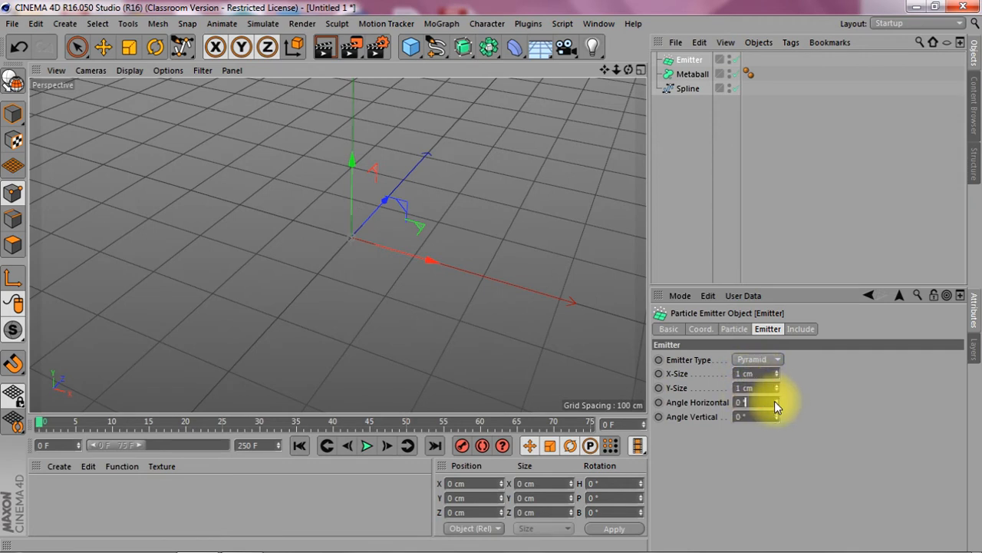
Step: Set the emitter's horizontal angle to 360° and vertical angle to 180°, and play the animation to preview the emission
{"action": "type", "text": "82"}
{"action": "key", "text": "Return"}
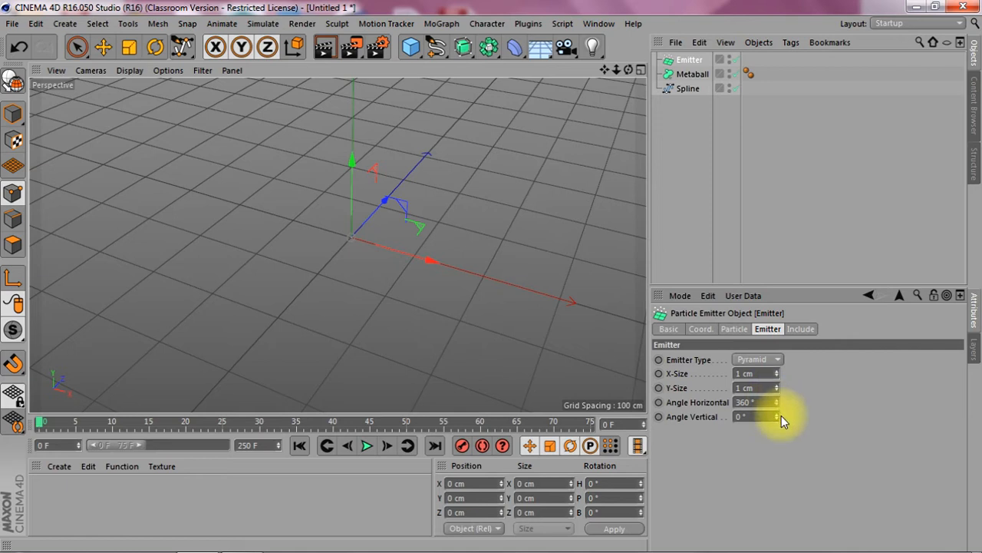
{"action": "left_click_drag", "start_coordinate": [778, 415], "coordinate": [777, 319]}
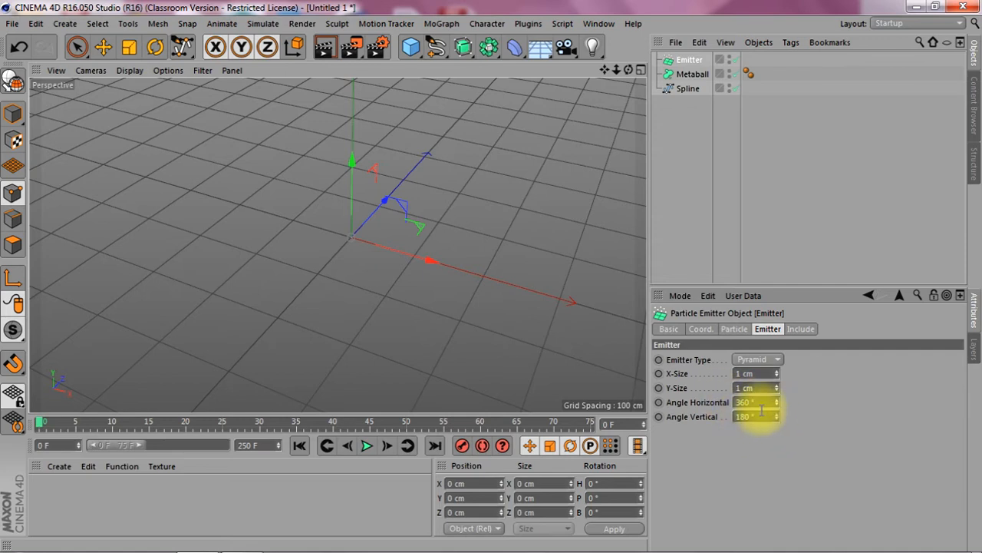
{"action": "left_click", "coordinate": [369, 447]}
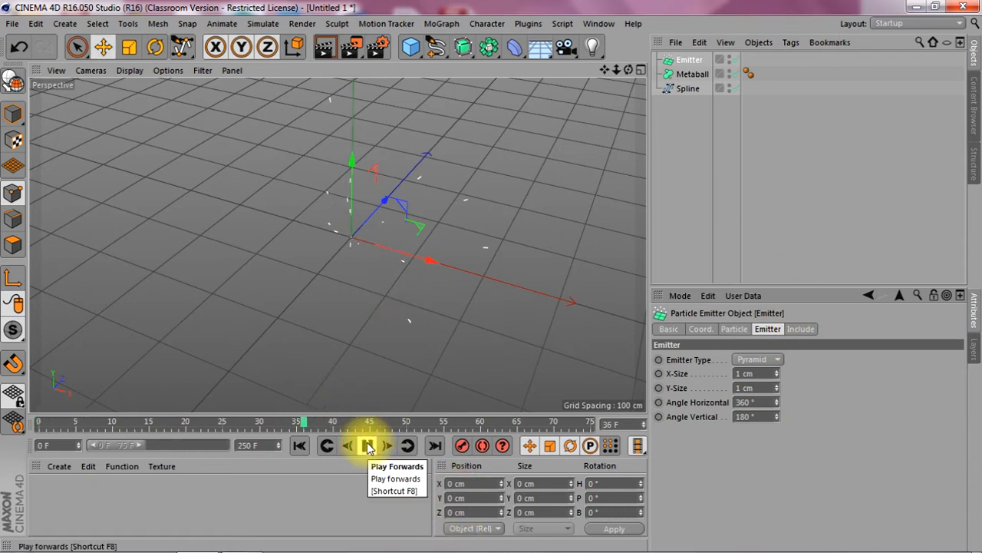
{"action": "left_click", "coordinate": [369, 447]}
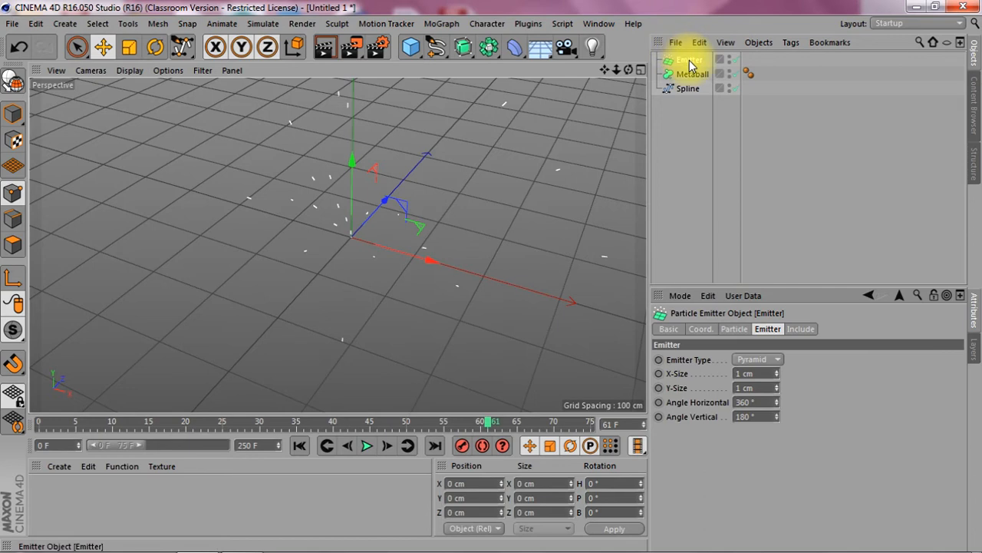
Step: Nest the spline under the emitter and enable the emitter's Show Objects option
{"action": "left_click", "coordinate": [689, 90]}
{"action": "left_click_drag", "start_coordinate": [689, 90], "coordinate": [699, 61]}
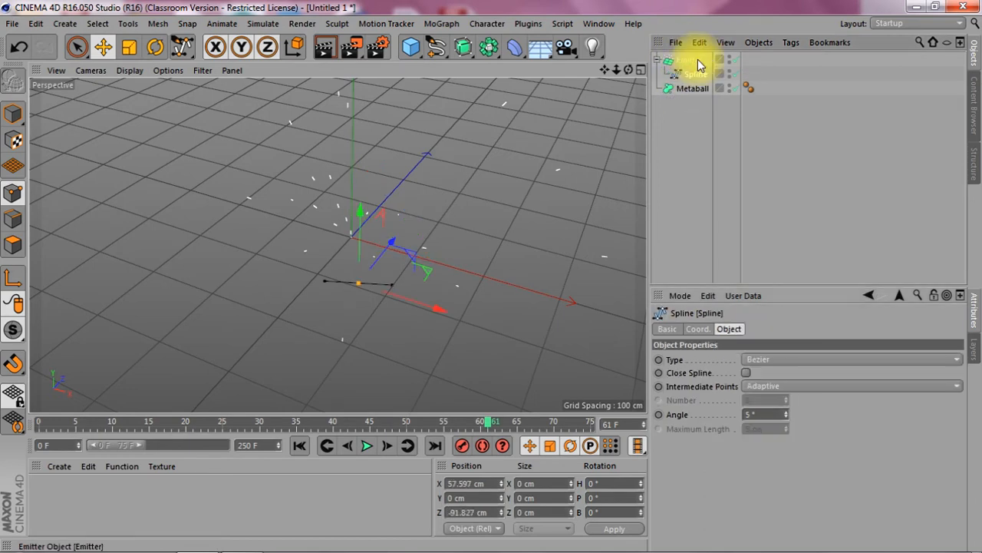
{"action": "left_click", "coordinate": [692, 60]}
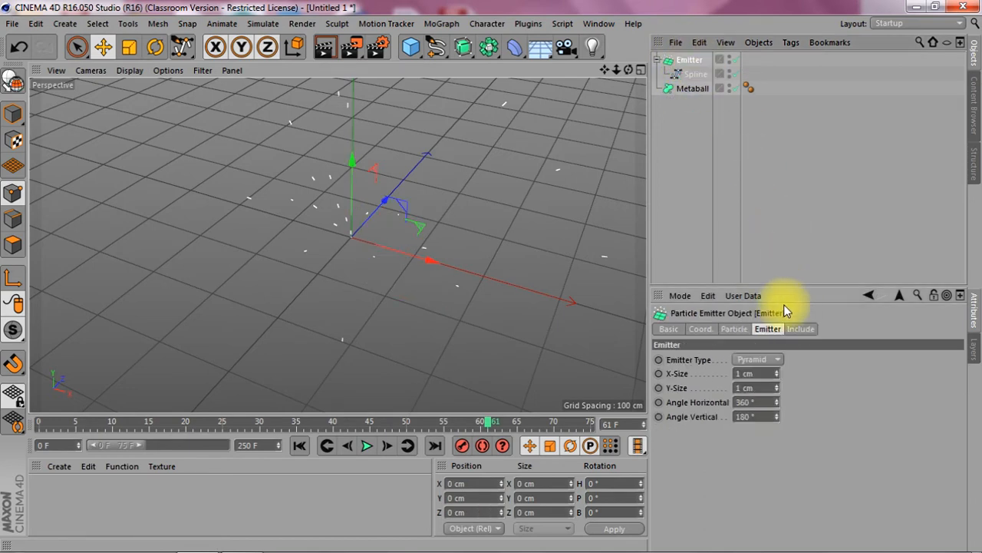
{"action": "left_click", "coordinate": [735, 329]}
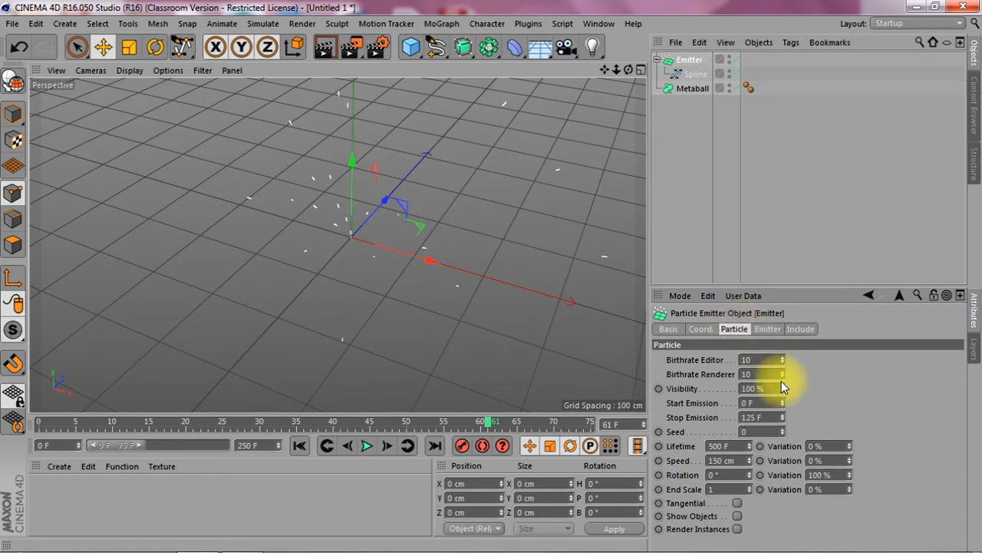
{"action": "left_click", "coordinate": [737, 515]}
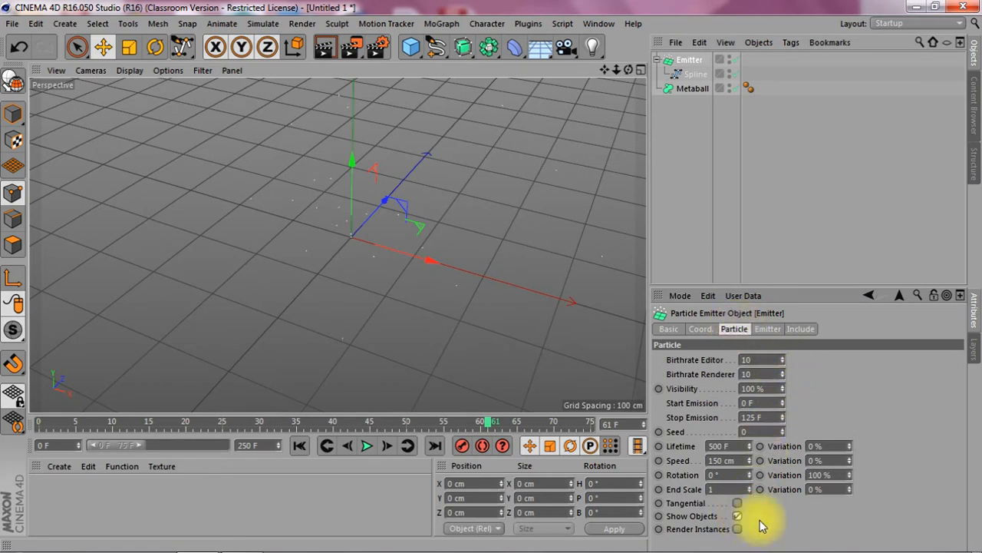
Step: Nest the emitter under the Metaball and play the animation from the first frame
{"action": "left_click_drag", "start_coordinate": [688, 60], "coordinate": [703, 88]}
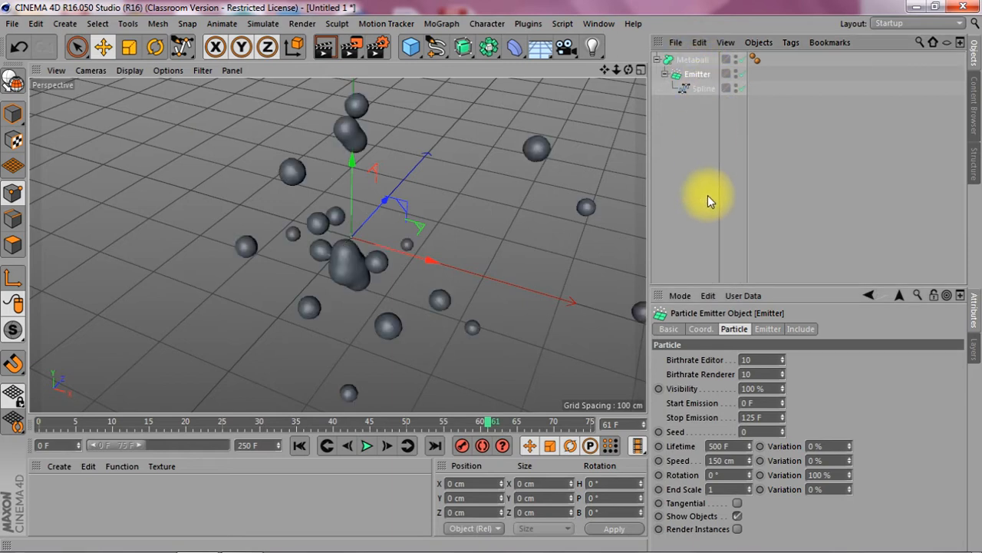
{"action": "left_click", "coordinate": [300, 446]}
{"action": "left_click", "coordinate": [366, 446]}
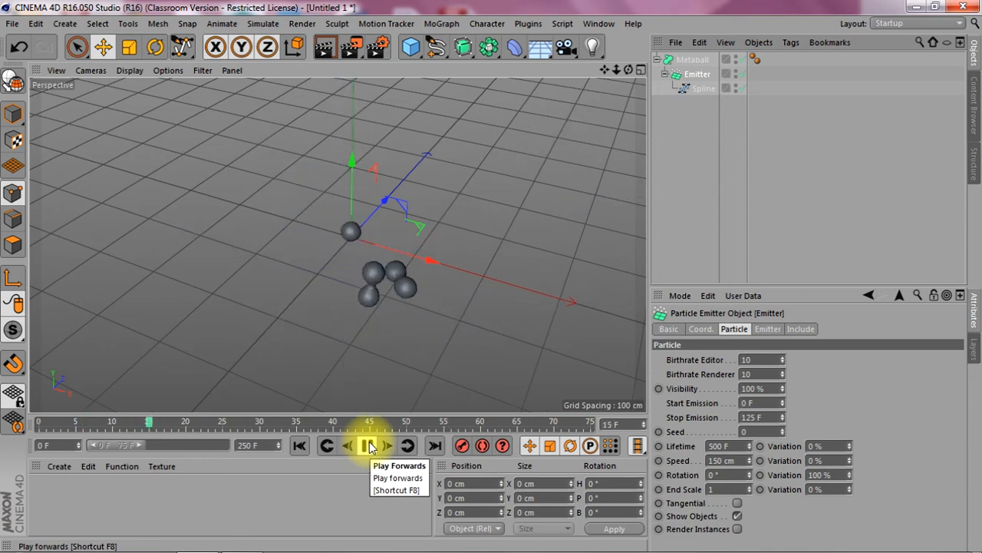
{"action": "left_click", "coordinate": [370, 446]}
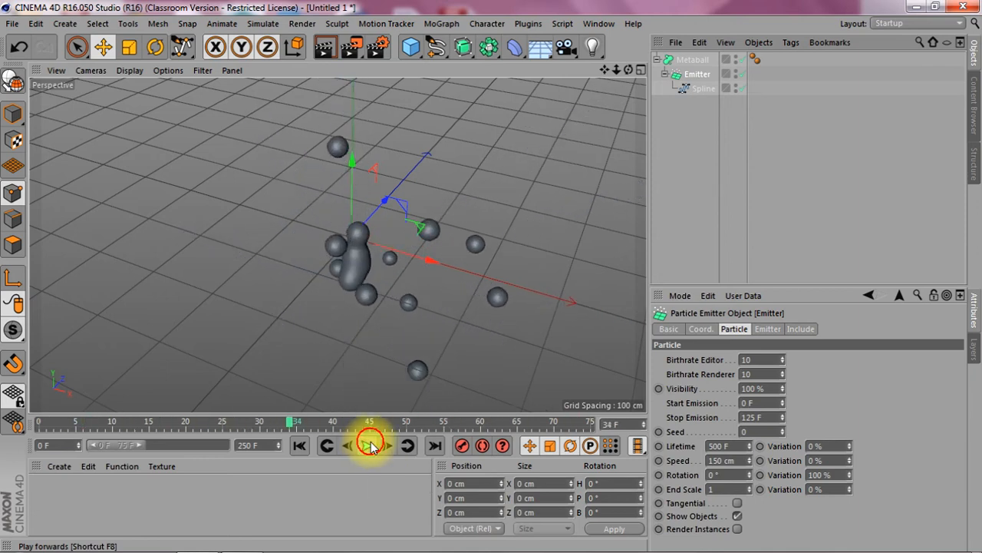
Step: Set the emitter's editor and renderer birthrates to 40 and play the animation from the first frame
{"action": "left_click", "coordinate": [737, 362]}
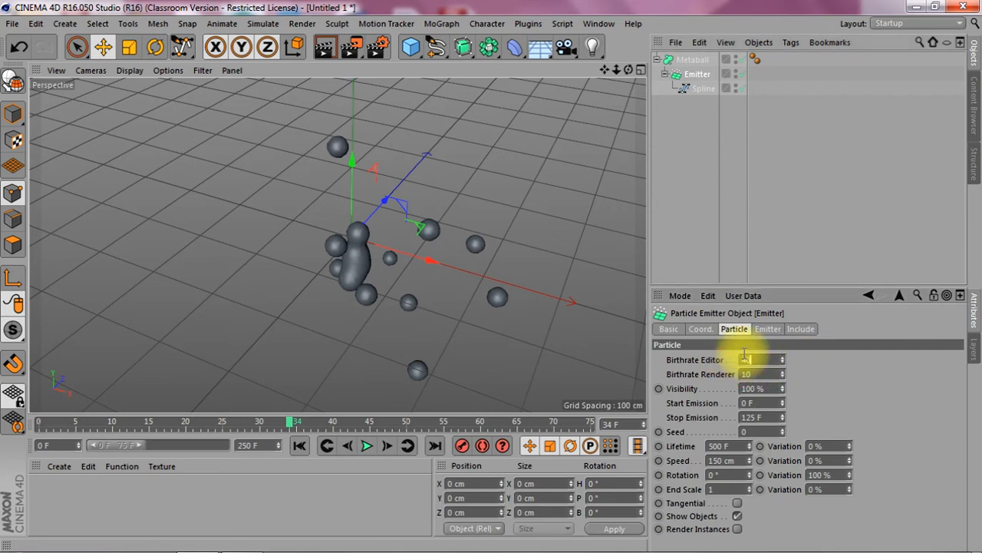
{"action": "type", "text": "40"}
{"action": "left_click", "coordinate": [758, 372]}
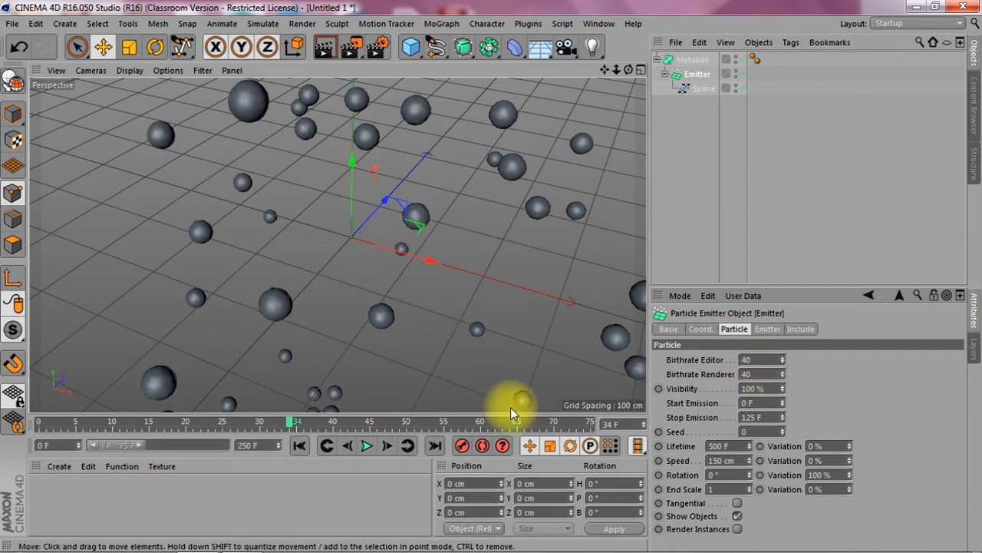
{"action": "left_click", "coordinate": [298, 447]}
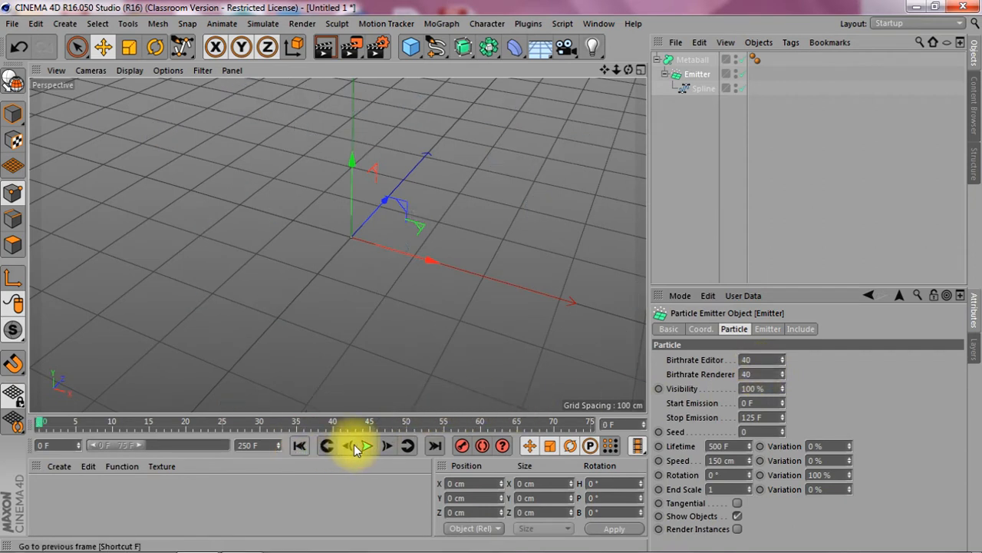
{"action": "left_click", "coordinate": [367, 446]}
{"action": "left_click", "coordinate": [367, 447]}
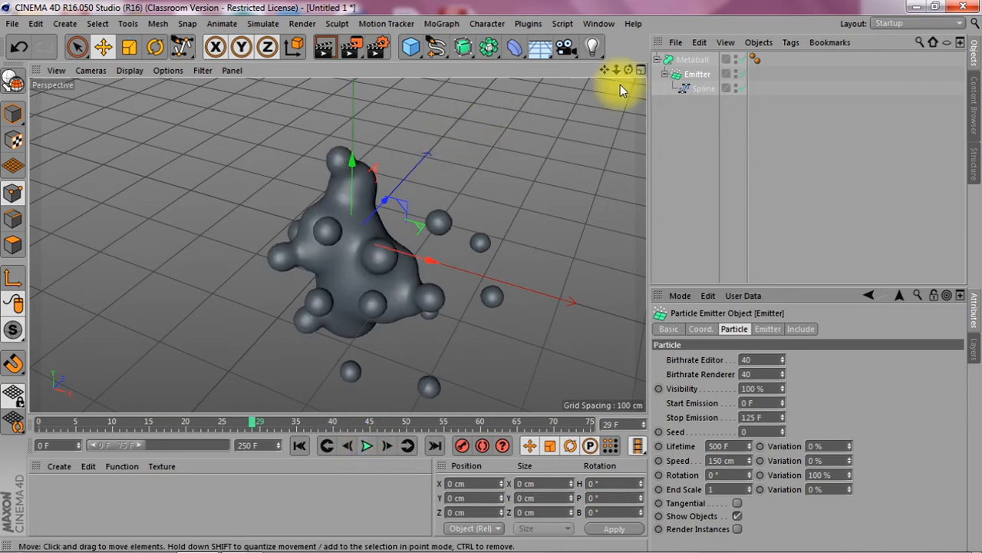
Step: Create a new material and open it in the Material Editor, placed clear of the metaball
{"action": "left_click_drag", "start_coordinate": [627, 72], "coordinate": [675, 138]}
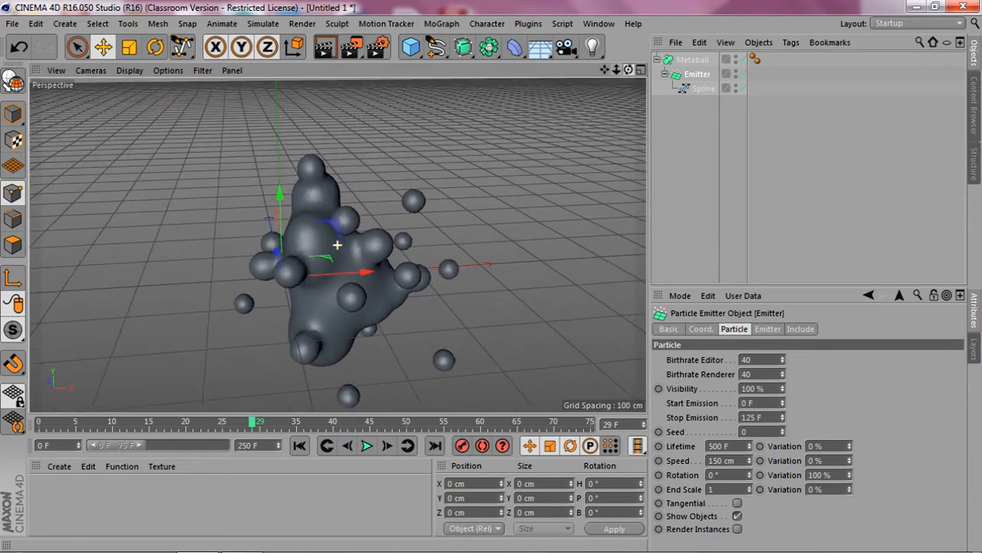
{"action": "left_click_drag", "start_coordinate": [605, 71], "coordinate": [640, 33]}
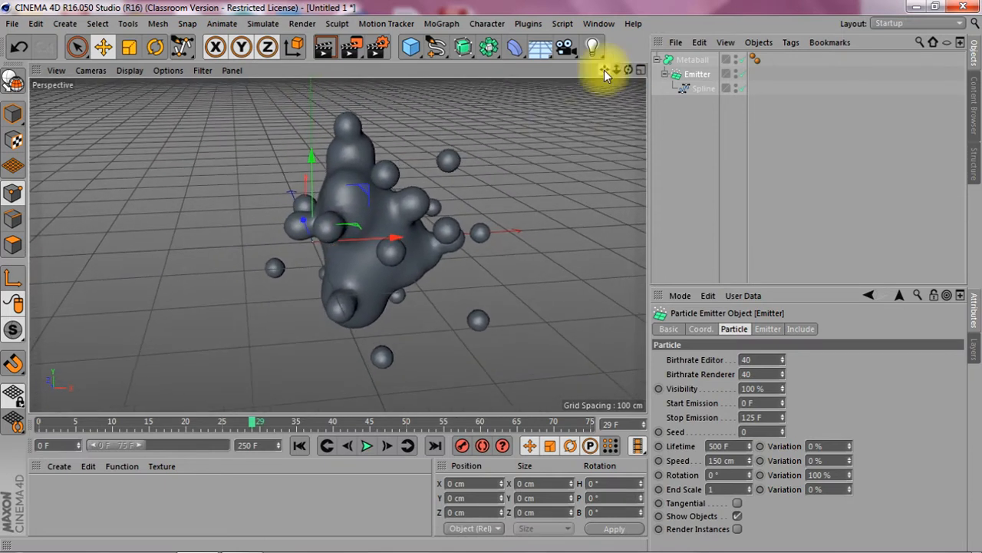
{"action": "left_click", "coordinate": [60, 469]}
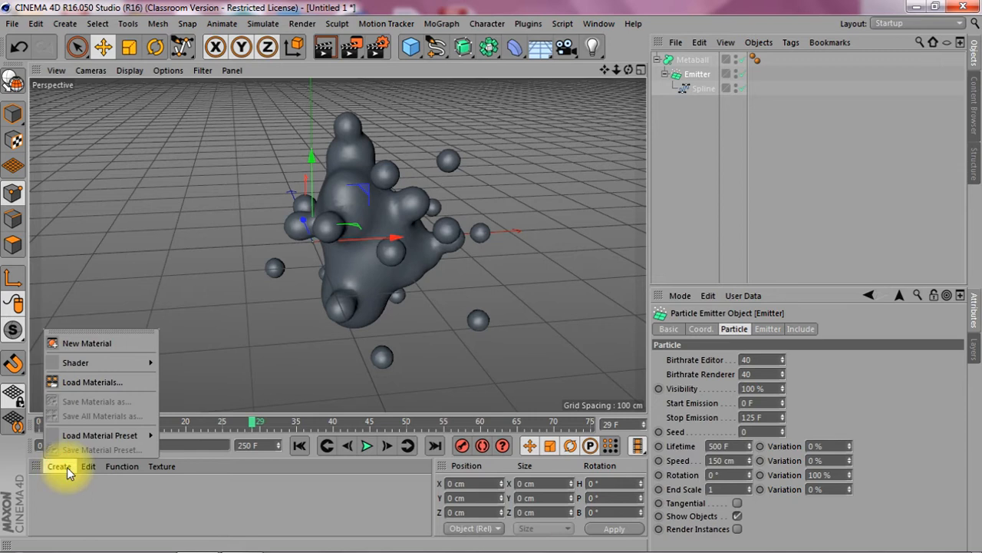
{"action": "left_click", "coordinate": [112, 340]}
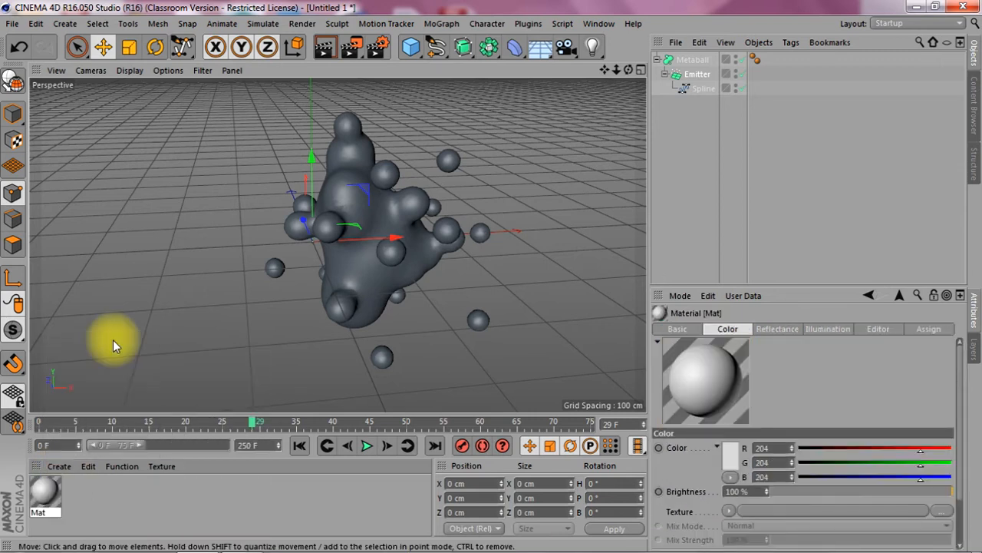
{"action": "double_click", "coordinate": [43, 495]}
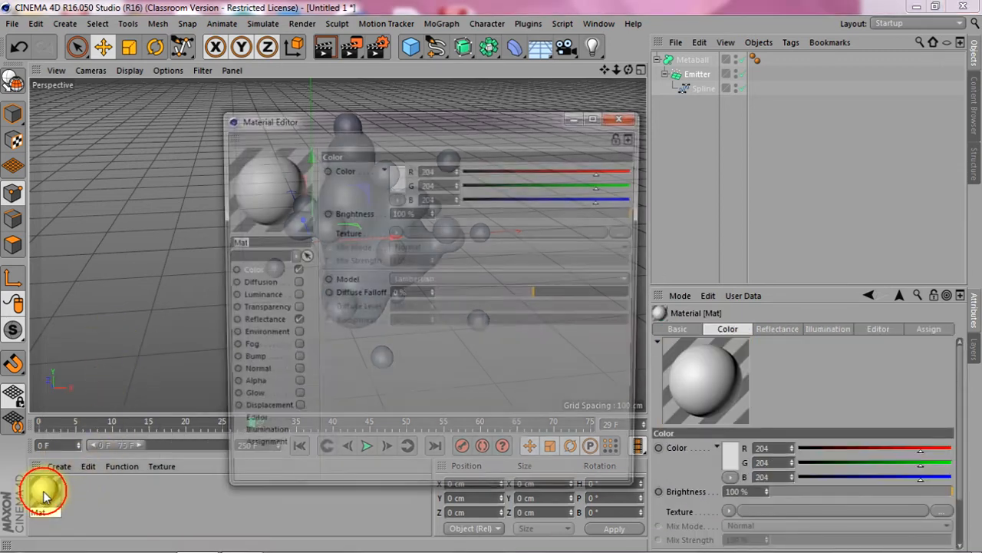
{"action": "left_click_drag", "start_coordinate": [440, 121], "coordinate": [763, 149]}
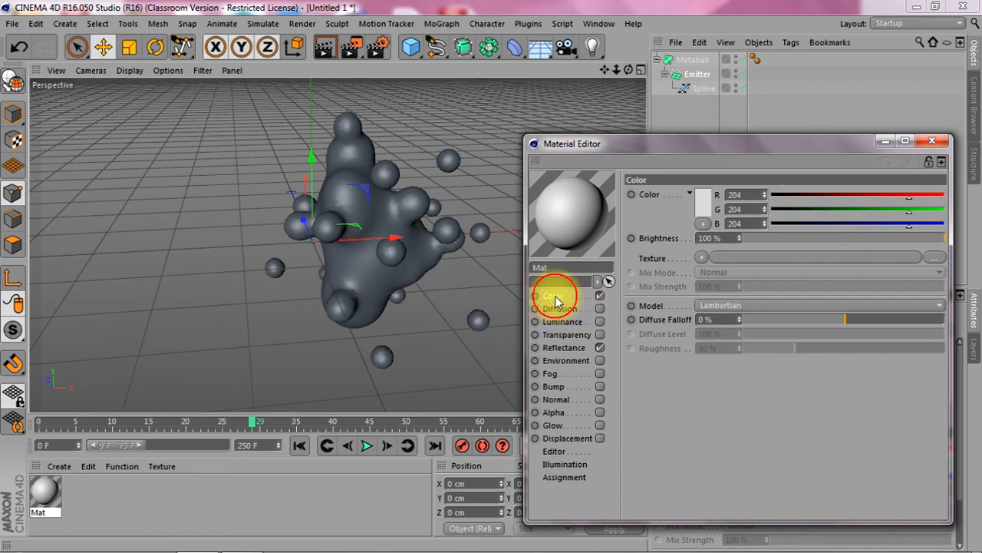
Step: Load a Fresnel shader as the material's Color texture and disable the Reflectance channel
{"action": "left_click", "coordinate": [701, 258]}
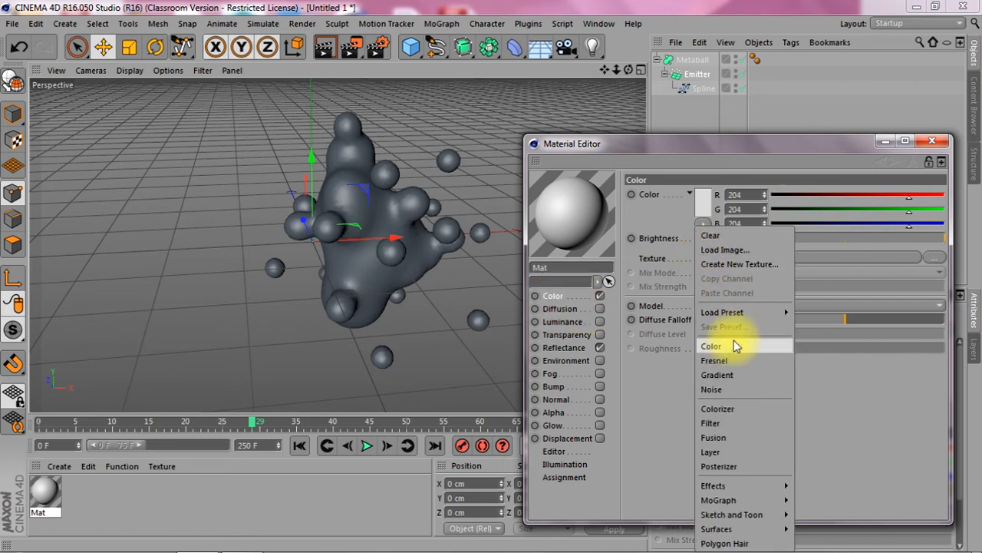
{"action": "left_click", "coordinate": [714, 361]}
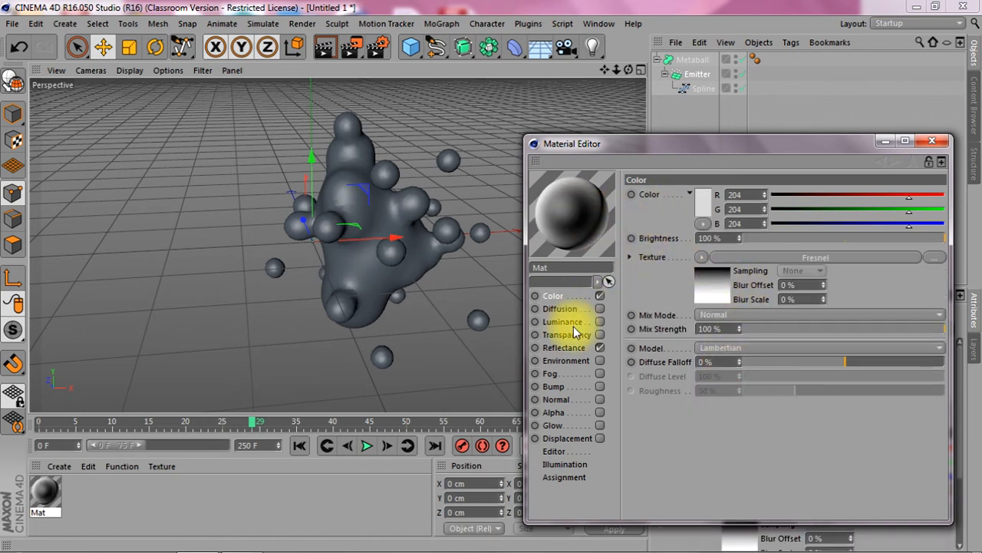
{"action": "left_click", "coordinate": [599, 347]}
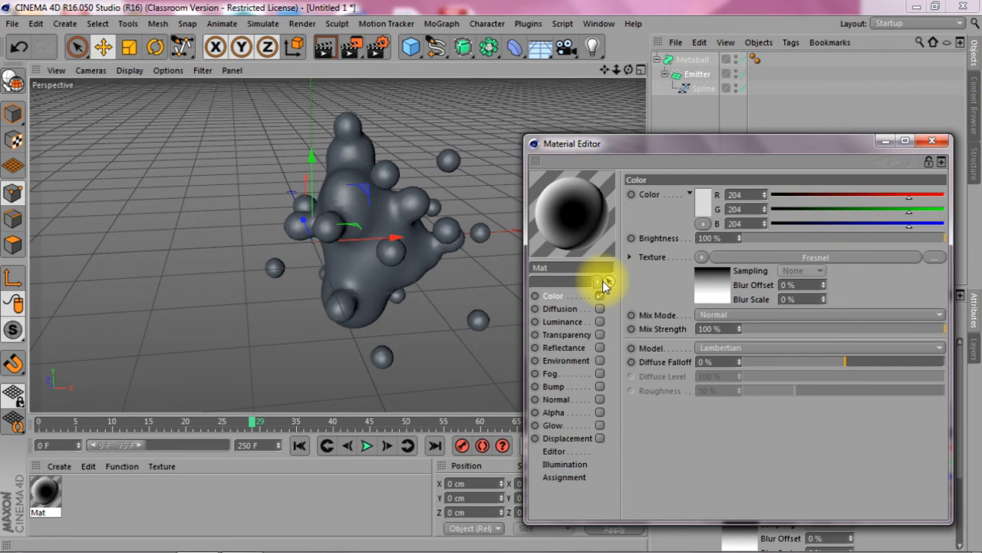
Step: Assign the material to the Metaball object and render the view
{"action": "left_click_drag", "start_coordinate": [39, 487], "coordinate": [684, 72]}
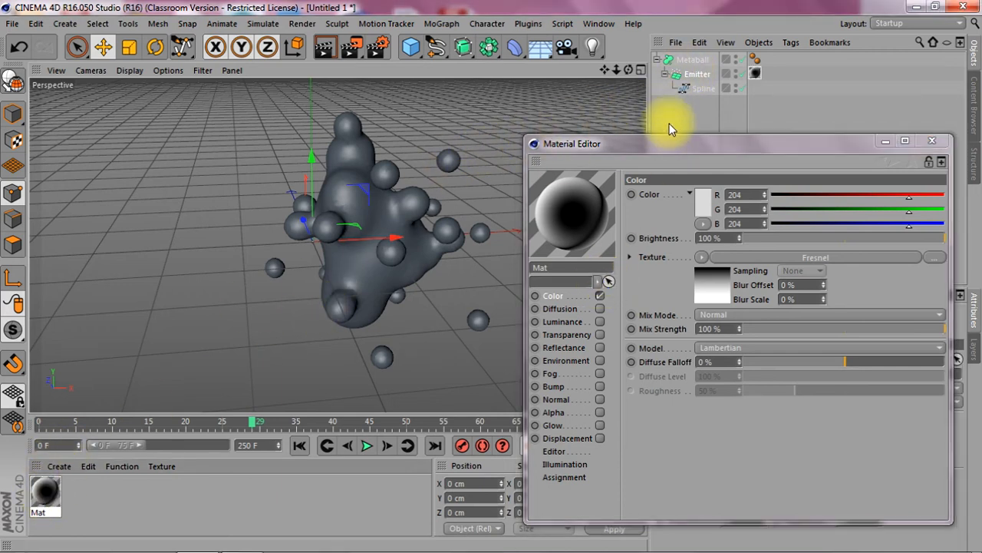
{"action": "left_click_drag", "start_coordinate": [755, 73], "coordinate": [772, 60]}
{"action": "left_click", "coordinate": [325, 49]}
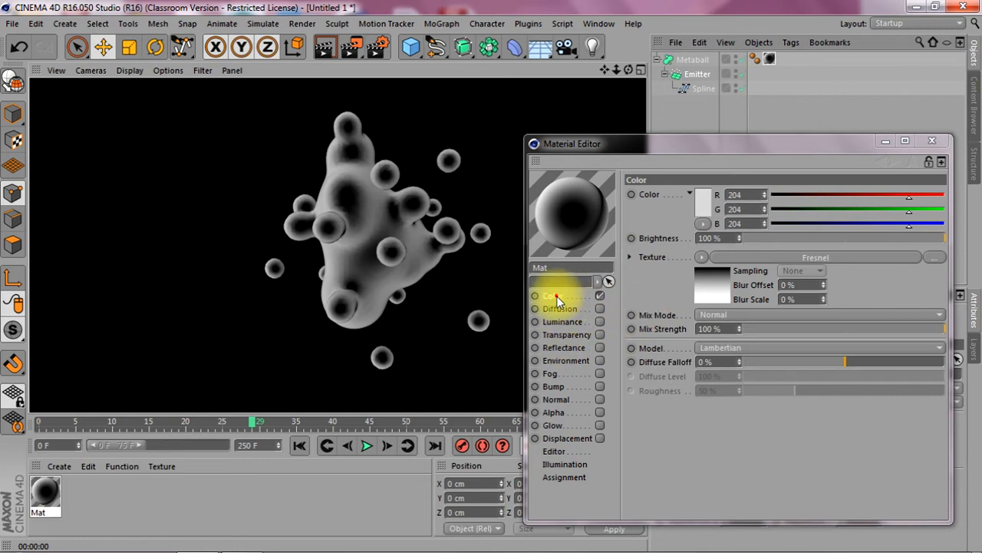
Step: Copy the Color channel's Fresnel shader, enable Transparency, and paste the shader as its texture
{"action": "left_click", "coordinate": [699, 256]}
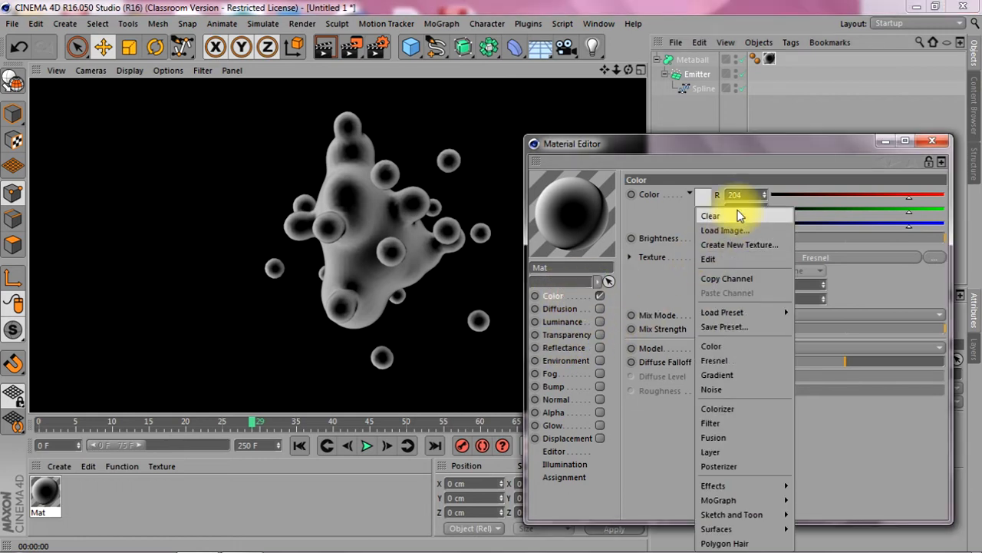
{"action": "left_click", "coordinate": [722, 279]}
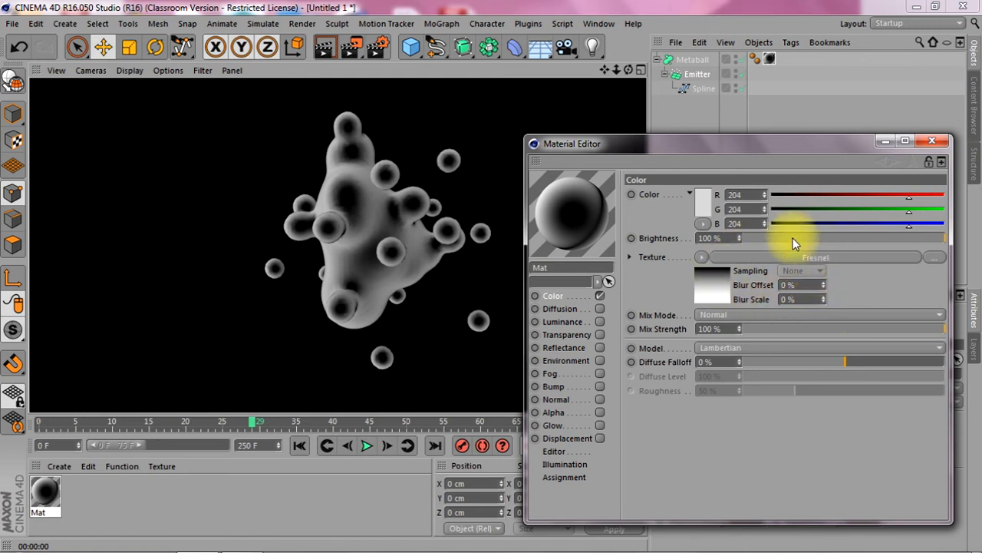
{"action": "left_click", "coordinate": [599, 335]}
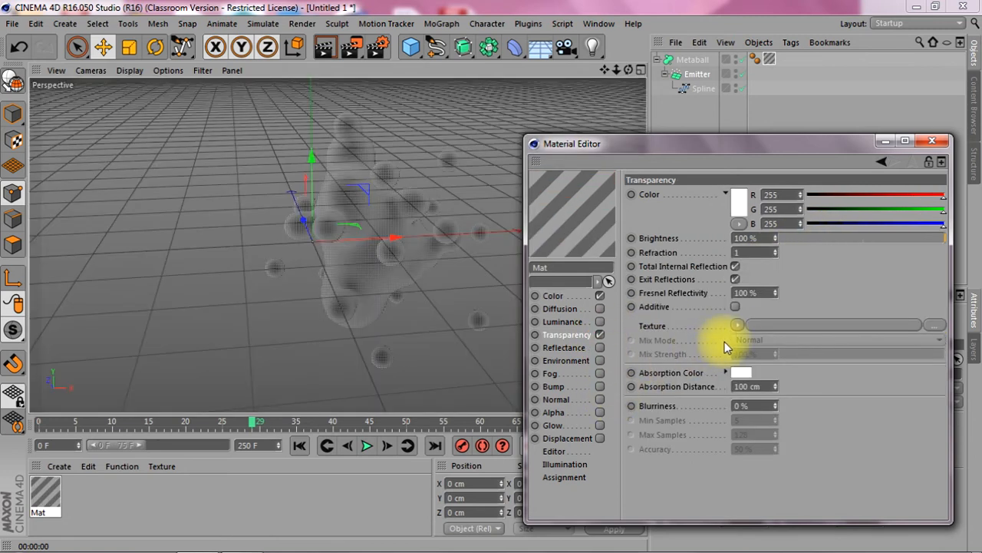
{"action": "left_click", "coordinate": [737, 324]}
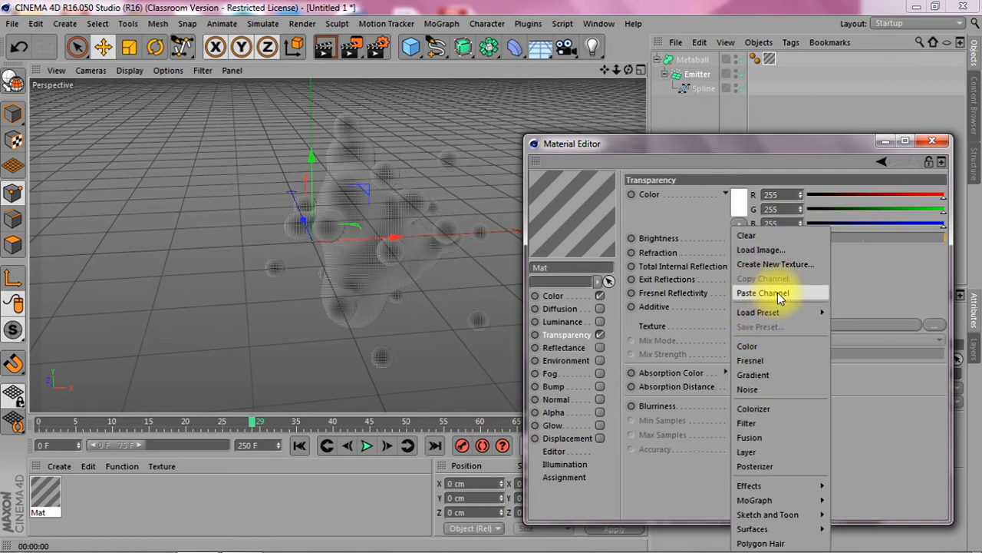
{"action": "left_click", "coordinate": [778, 292]}
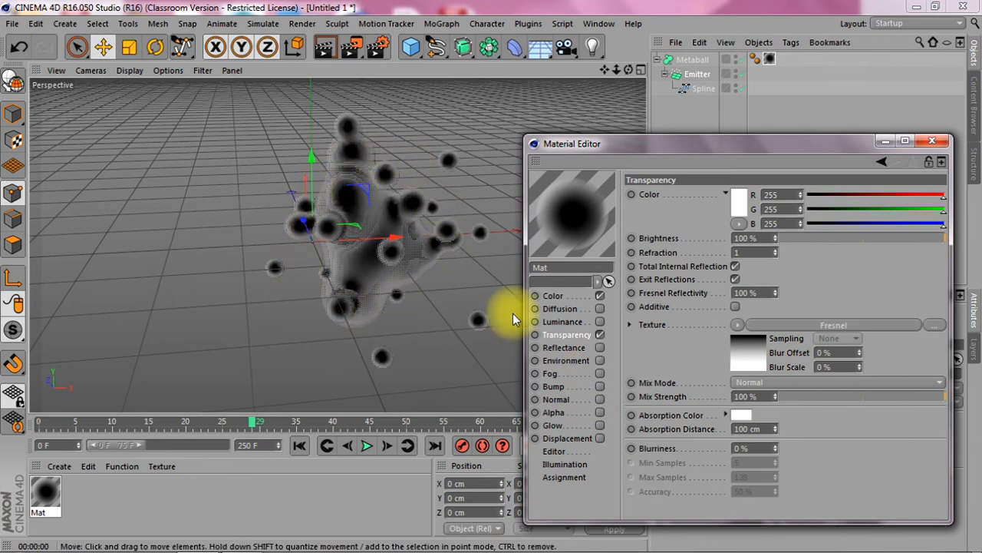
Step: Reverse the transparency Fresnel gradient so it runs from black to white across its full width, and render the view
{"action": "left_click", "coordinate": [854, 324]}
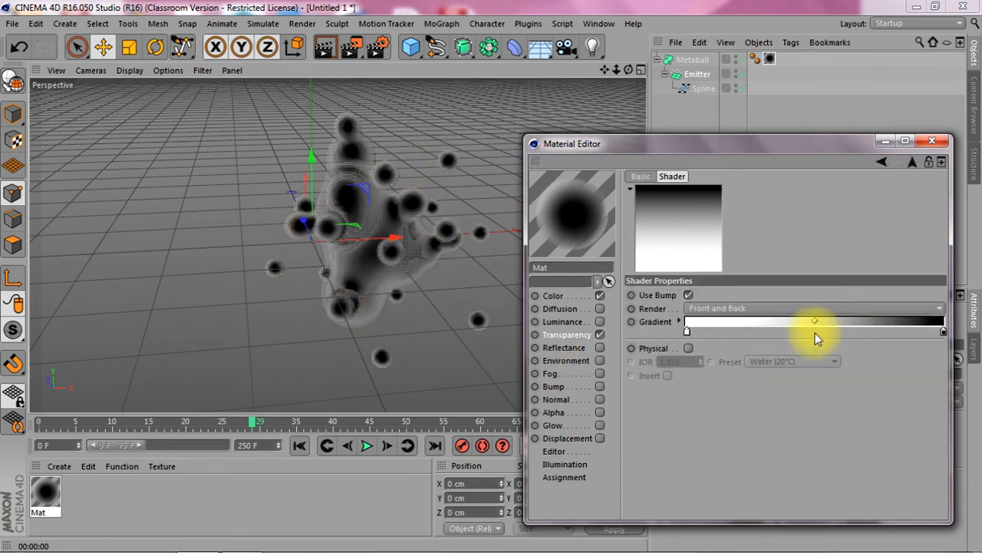
{"action": "left_click_drag", "start_coordinate": [688, 333], "coordinate": [636, 333]}
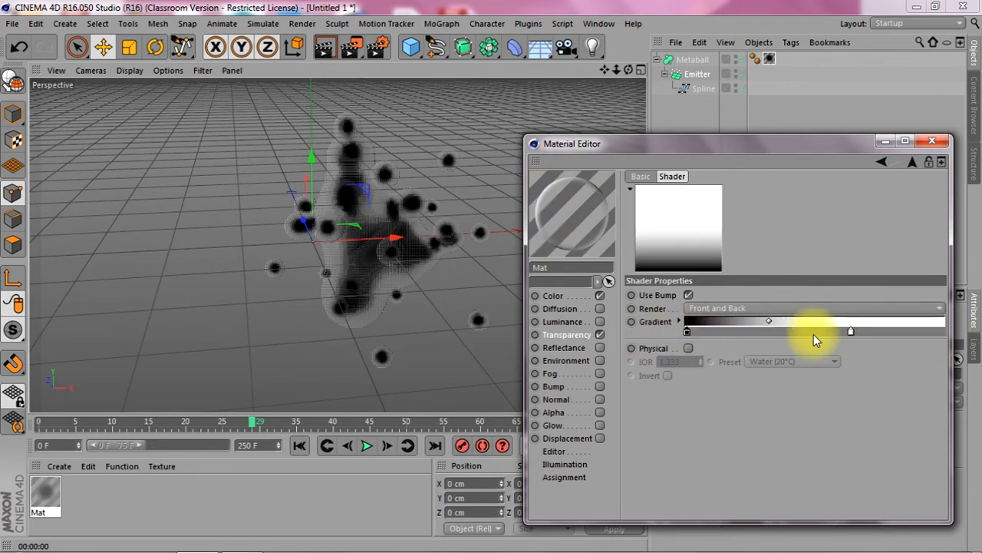
{"action": "left_click_drag", "start_coordinate": [851, 332], "coordinate": [960, 332]}
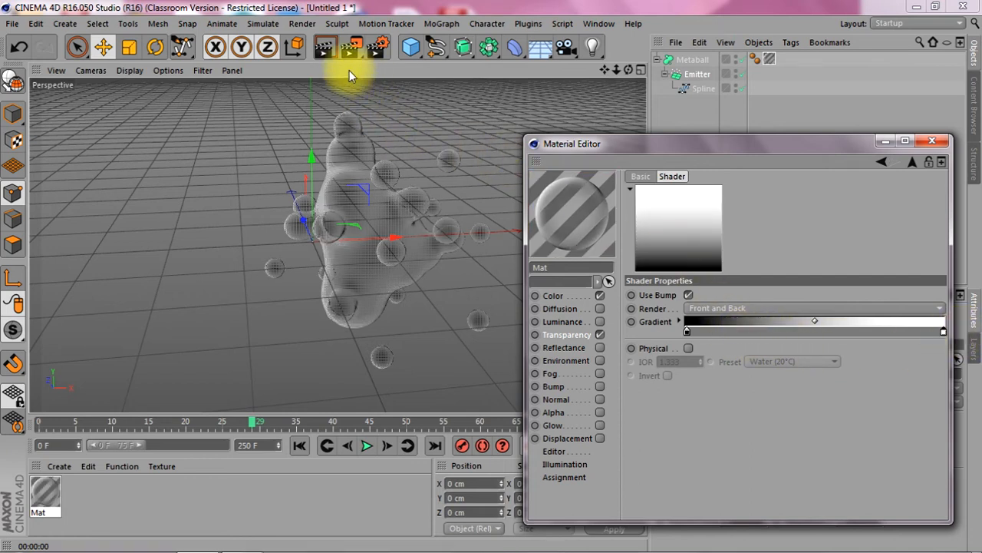
{"action": "left_click", "coordinate": [324, 47]}
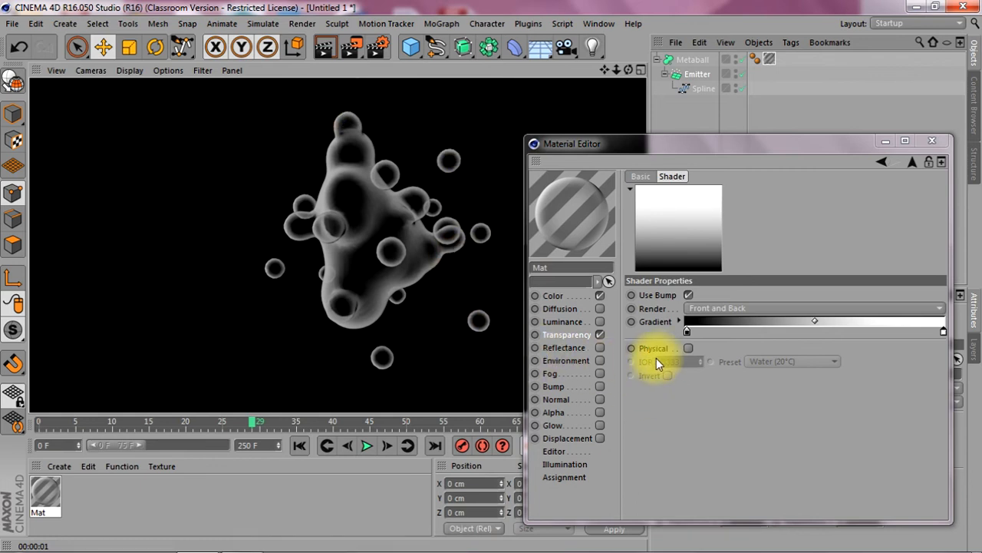
Step: Enable the Reflectance and Environment channels and load CGAxis_HDRI_Maps_03_07.jpg as the Environment texture
{"action": "left_click", "coordinate": [600, 347]}
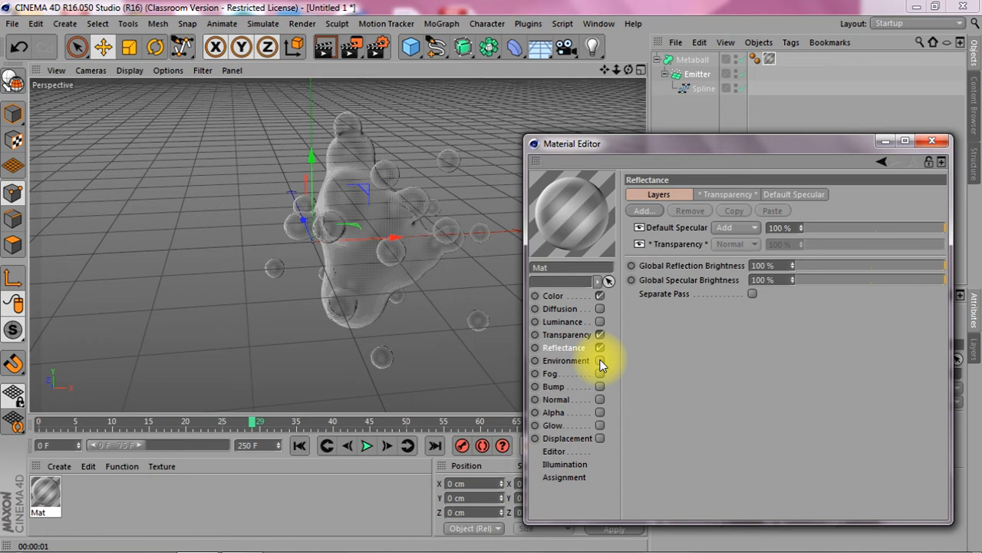
{"action": "left_click", "coordinate": [600, 361]}
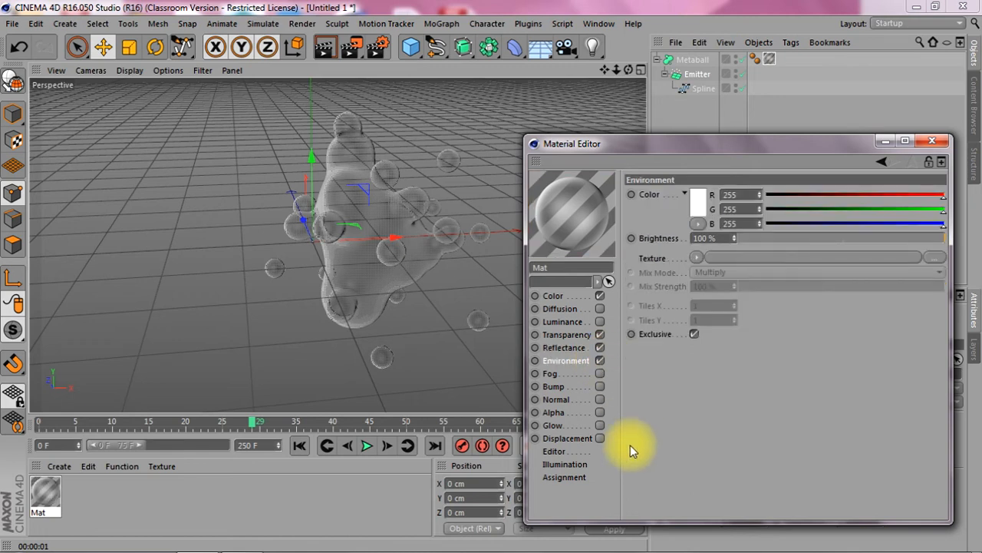
{"action": "left_click", "coordinate": [930, 257]}
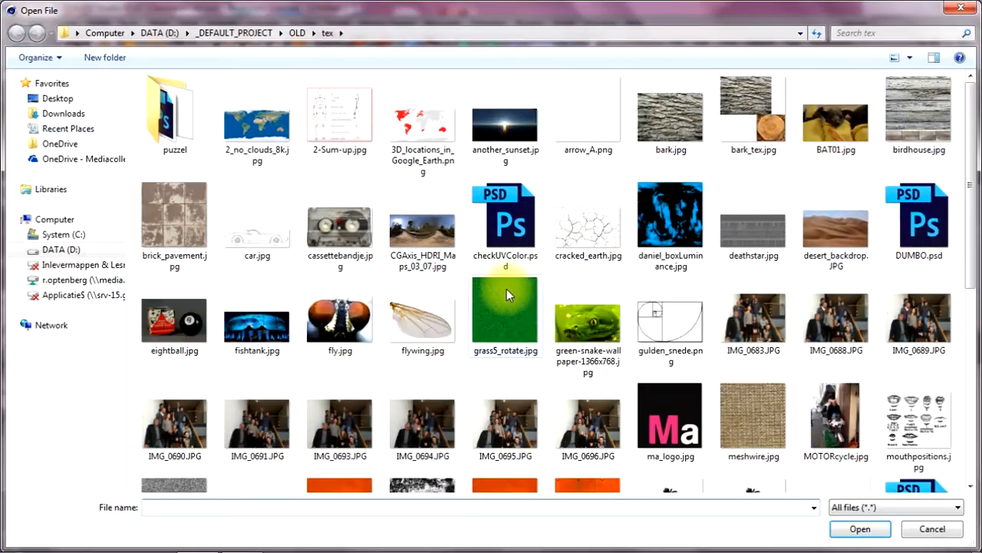
{"action": "left_click", "coordinate": [422, 228]}
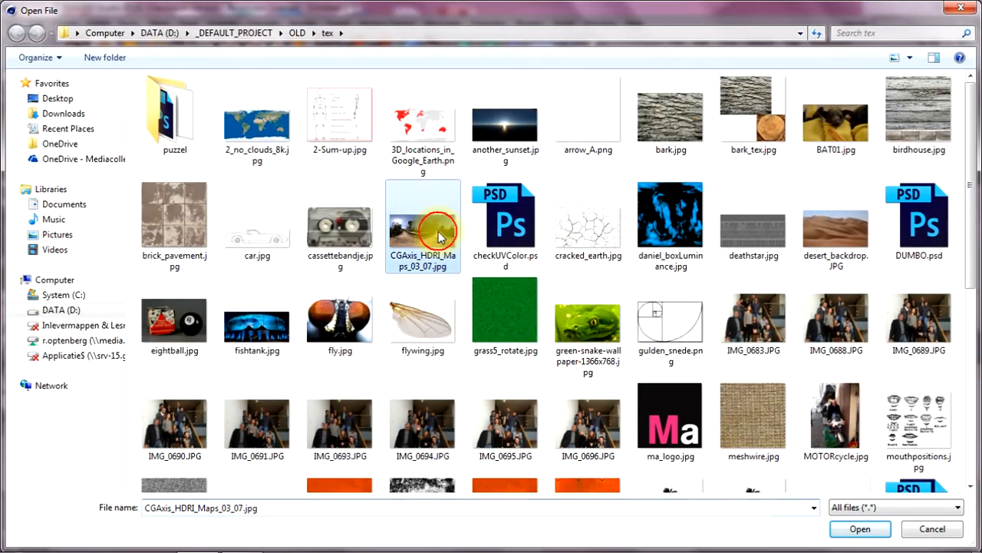
{"action": "left_click", "coordinate": [858, 529]}
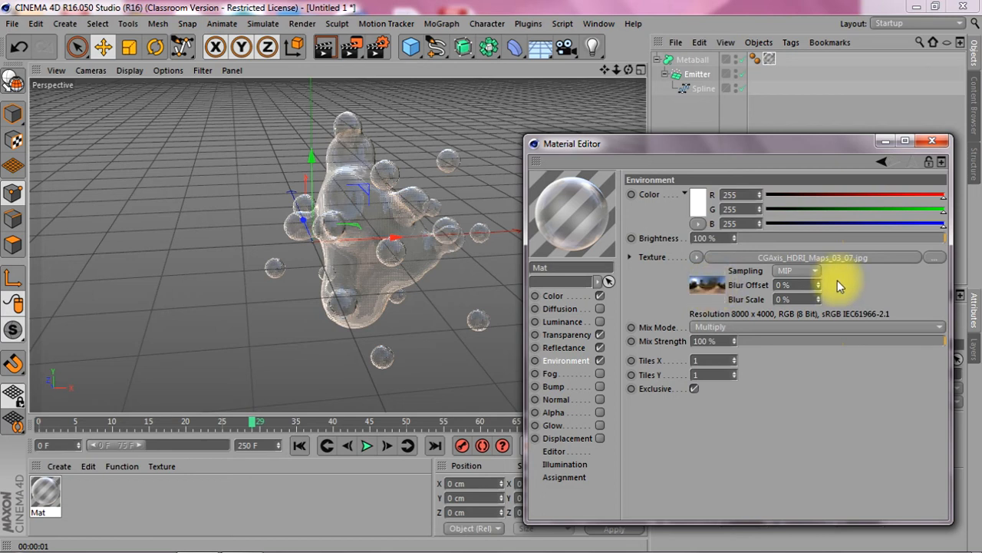
Step: Set the Environment texture's sampling to Circle and render the view
{"action": "left_click", "coordinate": [795, 272]}
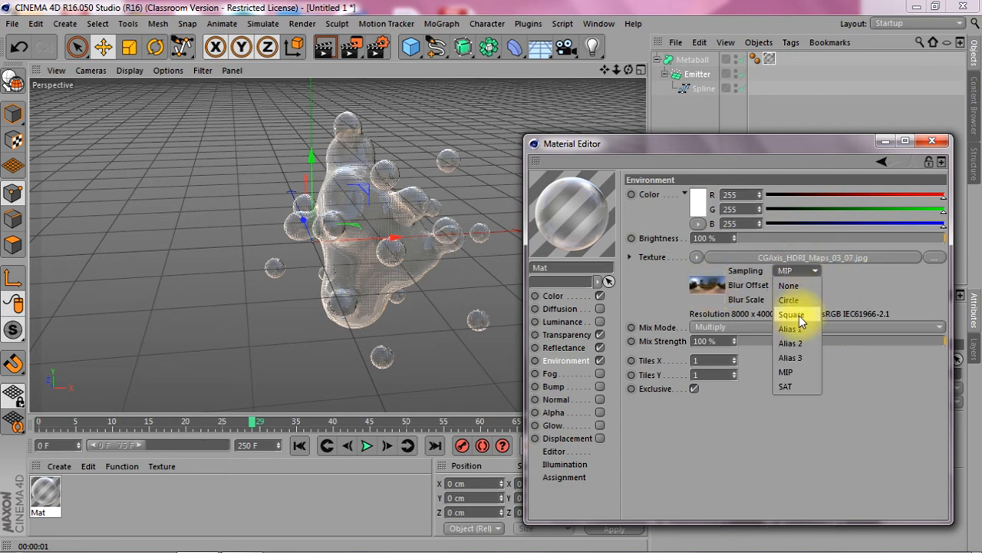
{"action": "left_click", "coordinate": [796, 301]}
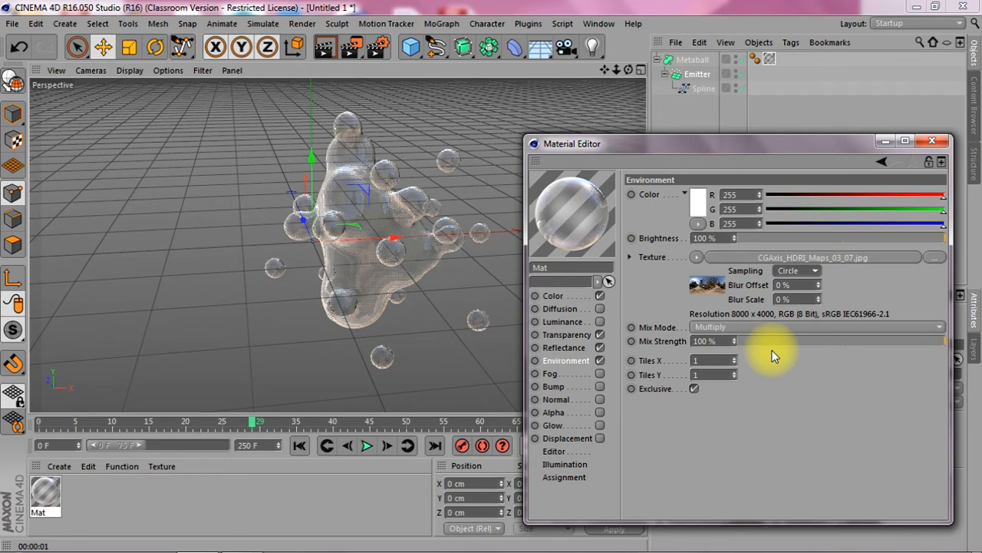
{"action": "scroll", "coordinate": [378, 219], "scroll_direction": "up", "scroll_amount": 2}
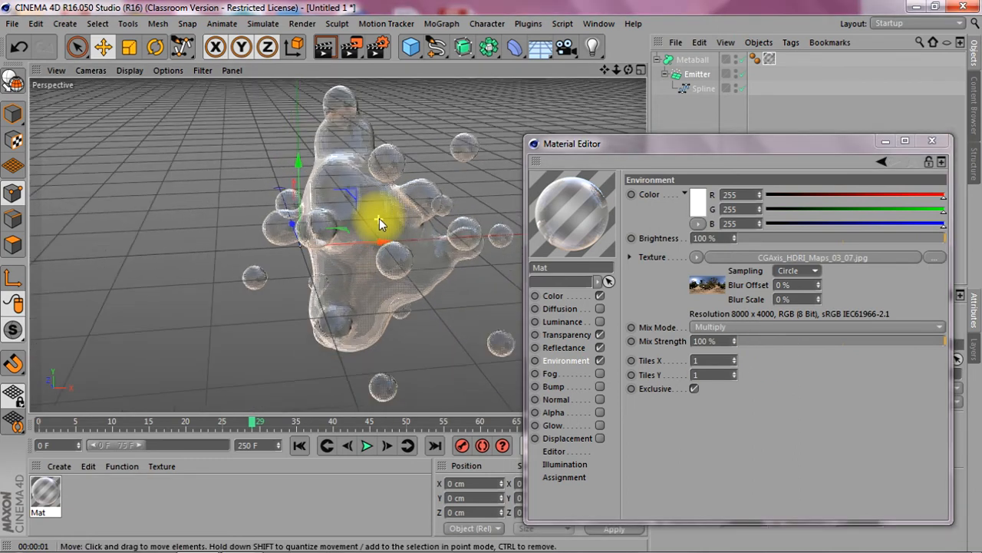
{"action": "left_click", "coordinate": [324, 46]}
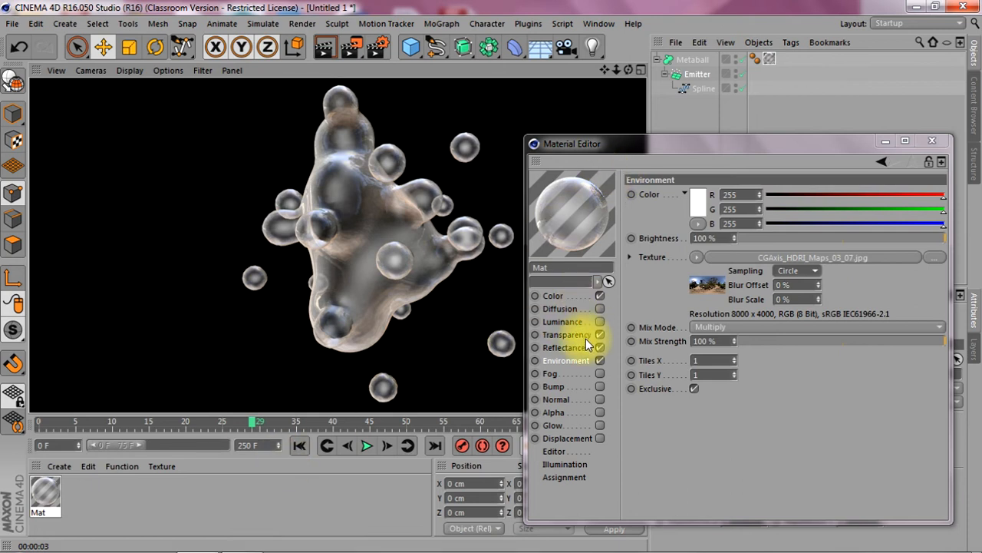
Step: Enable the material's Luminance channel, load the Falloff effect shader as its texture, and open the shader's properties
{"action": "left_click", "coordinate": [601, 322]}
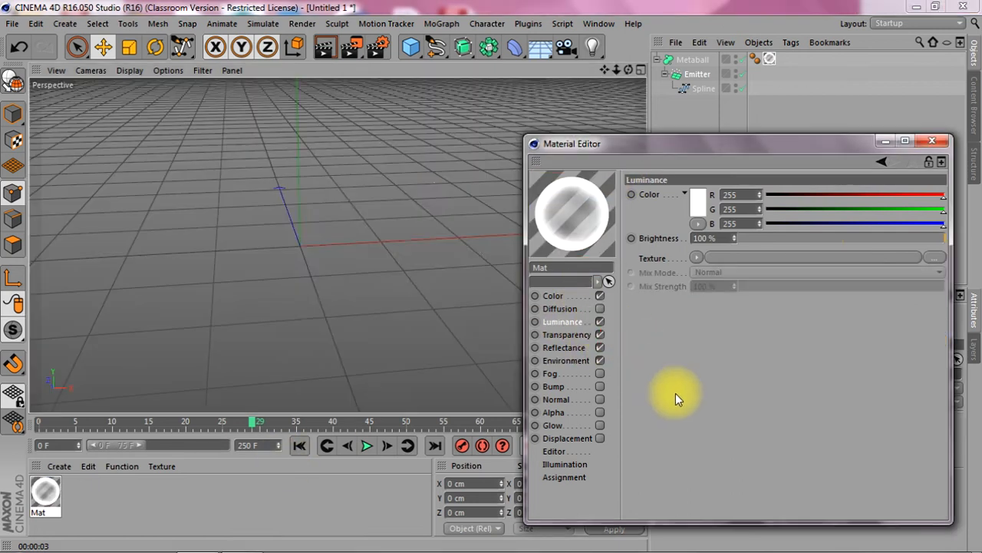
{"action": "left_click", "coordinate": [697, 258]}
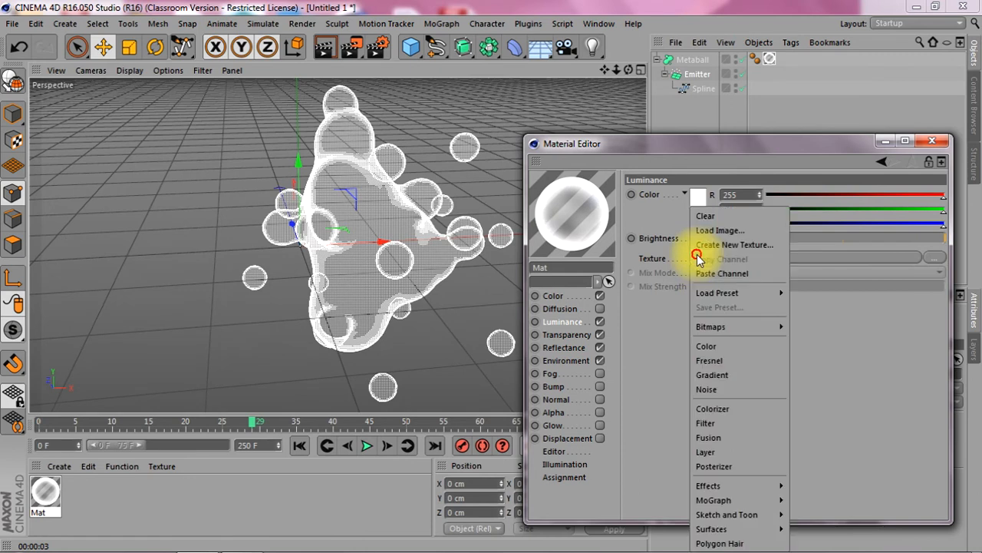
{"action": "mouse_move", "coordinate": [736, 484]}
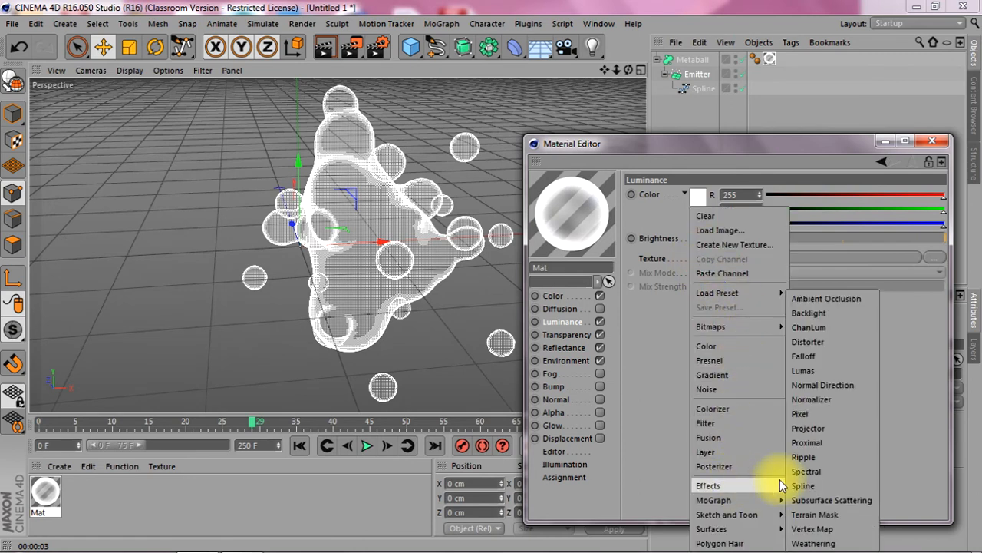
{"action": "left_click", "coordinate": [819, 355]}
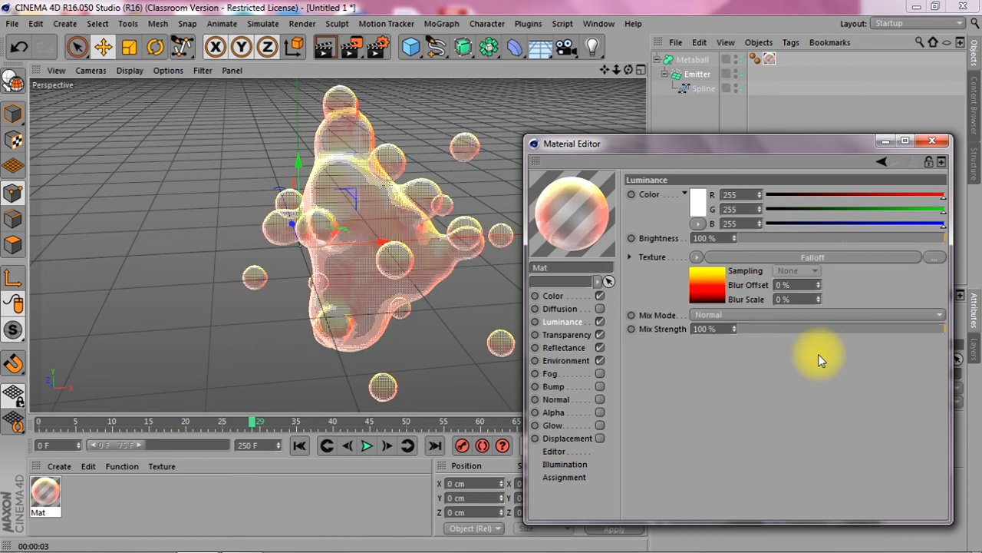
{"action": "left_click", "coordinate": [811, 257]}
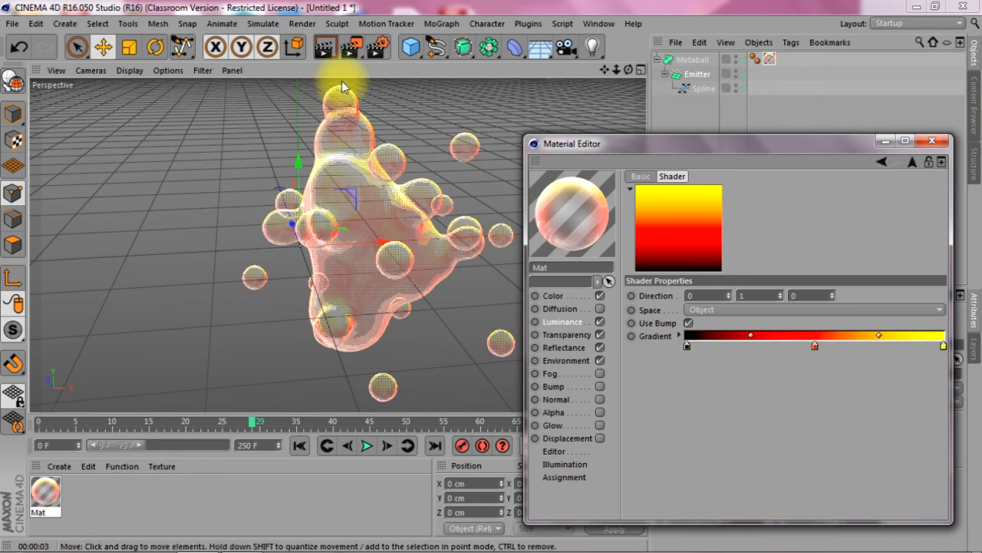
Step: Render the view with the Falloff luminance, disable the material's Color channel, and render again to compare
{"action": "left_click", "coordinate": [325, 48]}
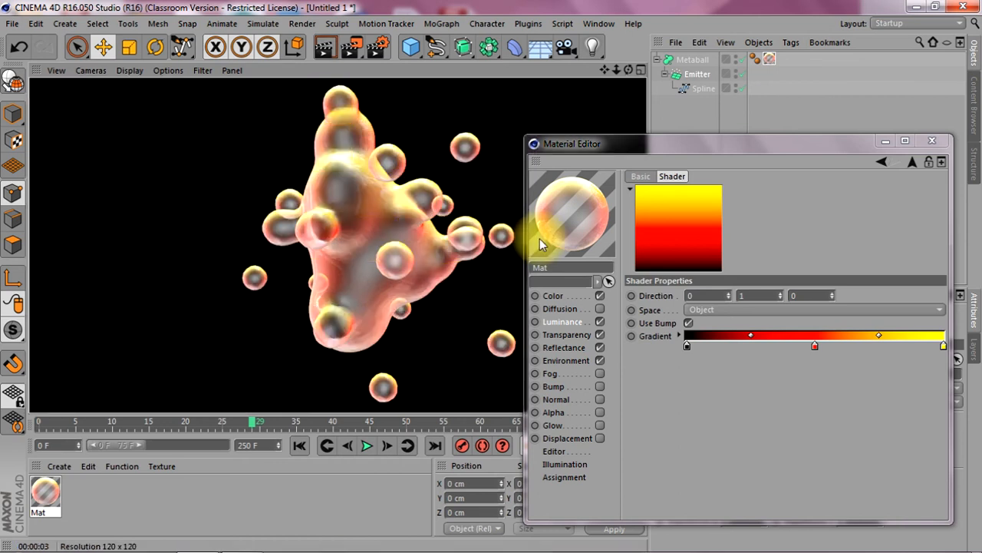
{"action": "left_click", "coordinate": [600, 297]}
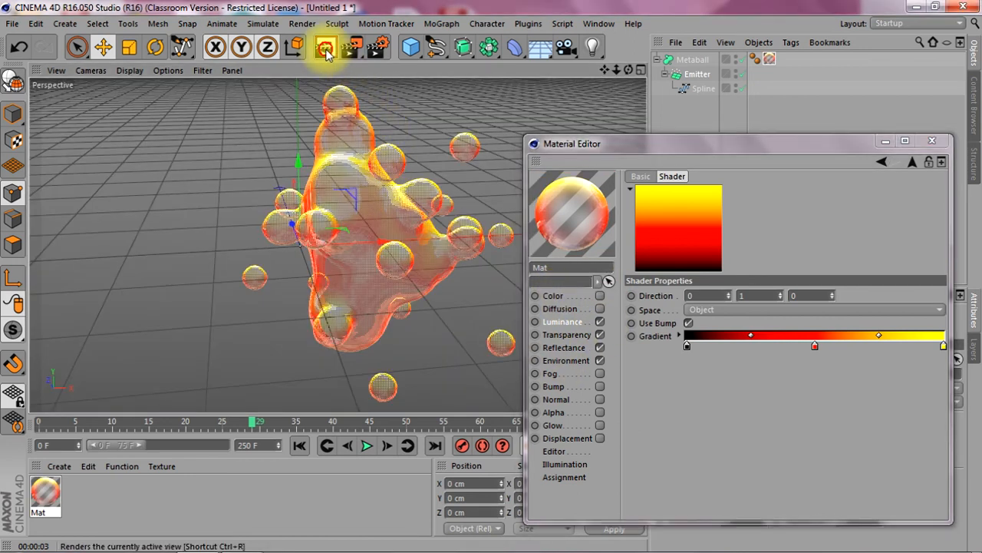
{"action": "left_click", "coordinate": [326, 53]}
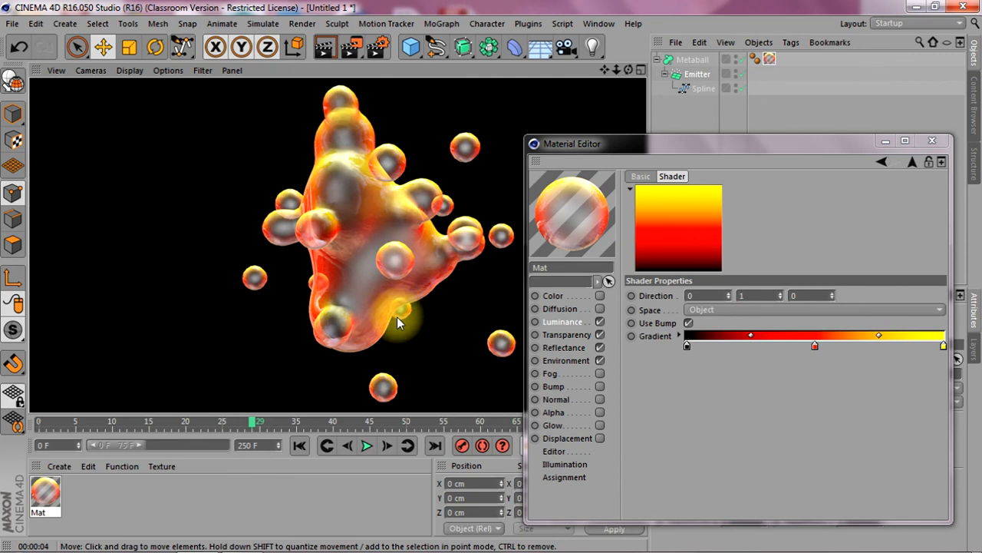
Step: Set the first Direction value of the Falloff shader to -0.5 and render the view
{"action": "left_click", "coordinate": [716, 296]}
{"action": "type", "text": "-"}
{"action": "type", "text": "5"}
{"action": "key", "text": "Return"}
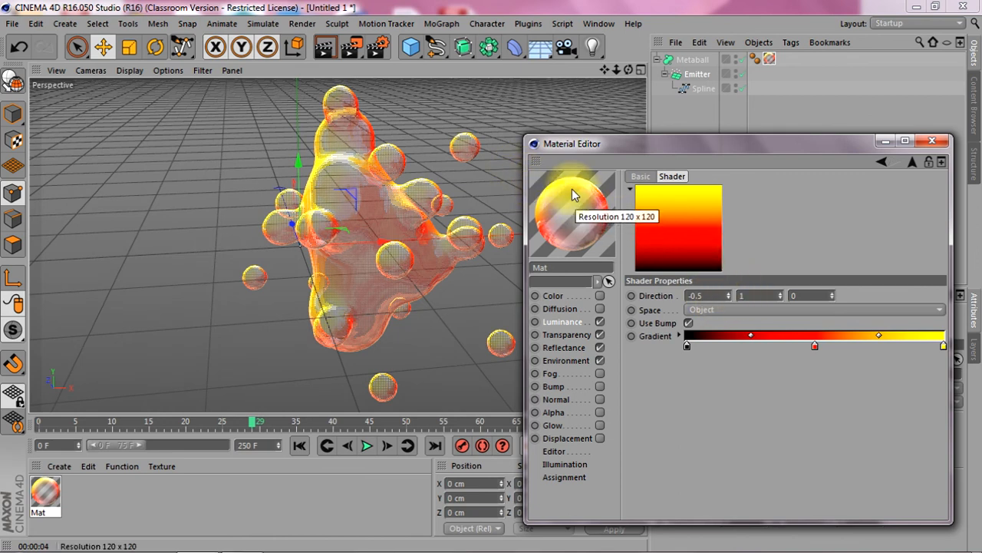
{"action": "left_click", "coordinate": [325, 46]}
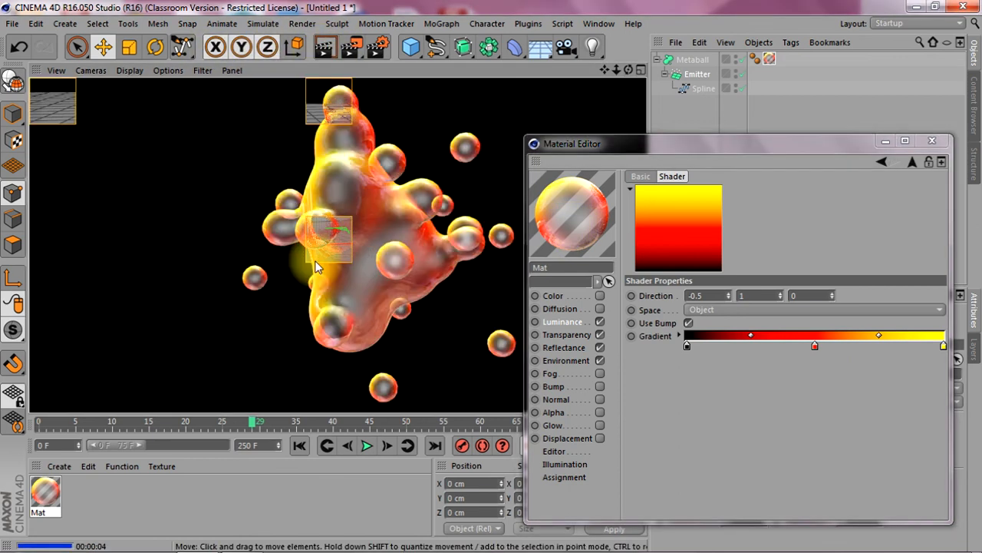